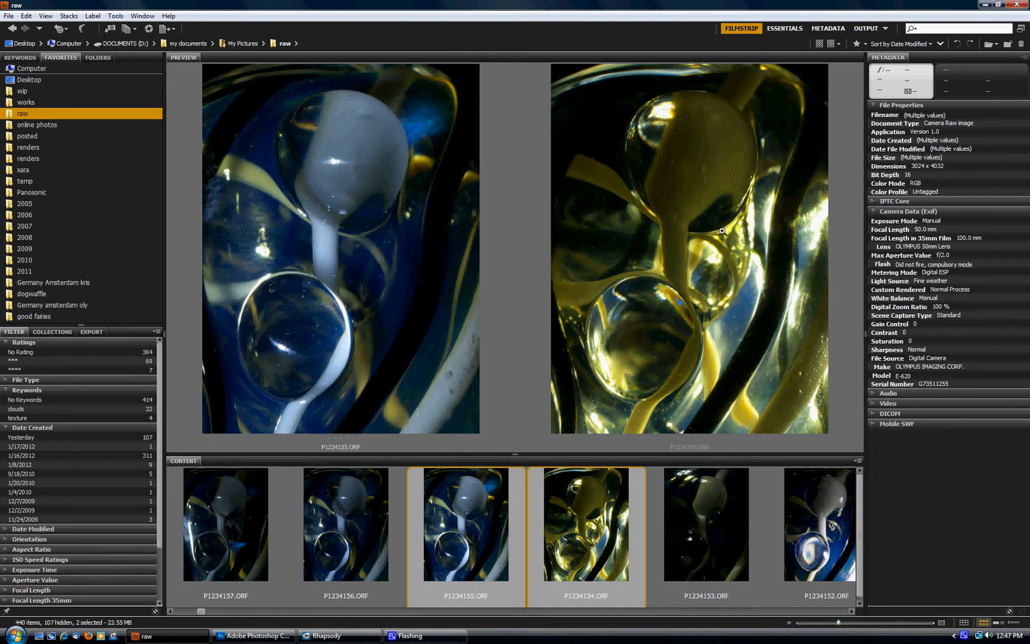
Open the selected raw photos P1234155.ORF and P1234154.ORF in Camera Raw.
{"action": "left_click", "coordinate": [321, 221]}
{"action": "right_click", "coordinate": [487, 506]}
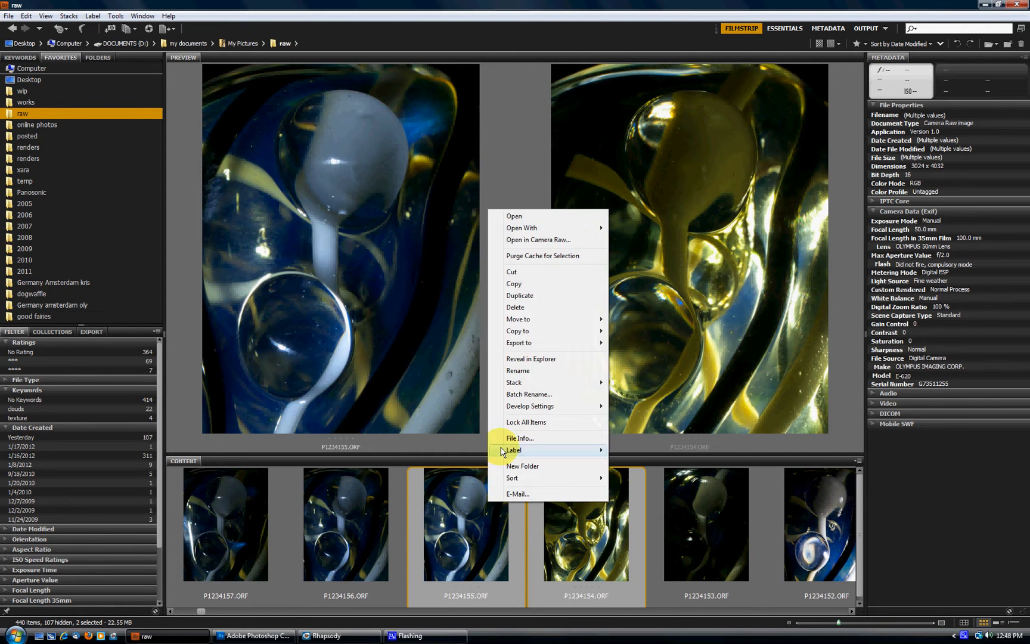
{"action": "left_click", "coordinate": [545, 240]}
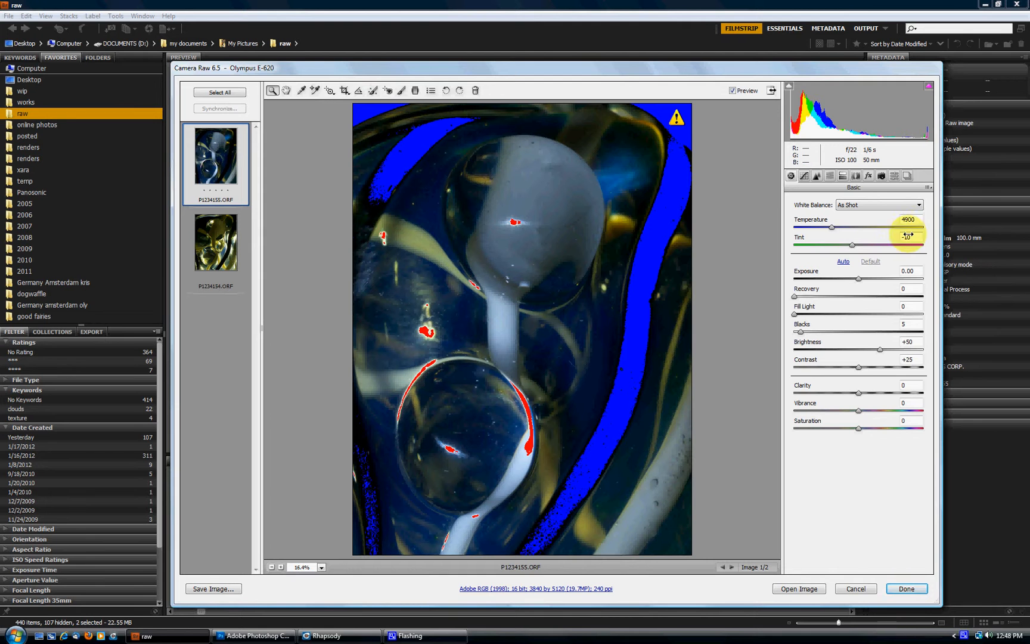
Sample the white balance of P1234155.ORF from the pale glass stem, and set Temperature to 5650 and Clarity to +44.
{"action": "left_click", "coordinate": [302, 90]}
{"action": "left_click", "coordinate": [502, 295]}
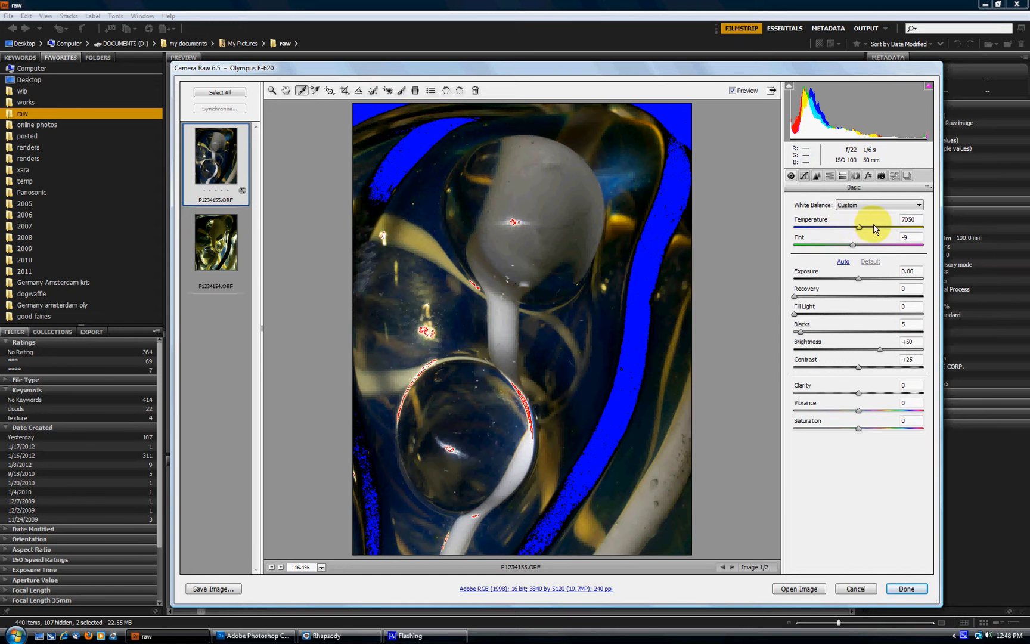
{"action": "left_click_drag", "start_coordinate": [860, 228], "coordinate": [841, 227]}
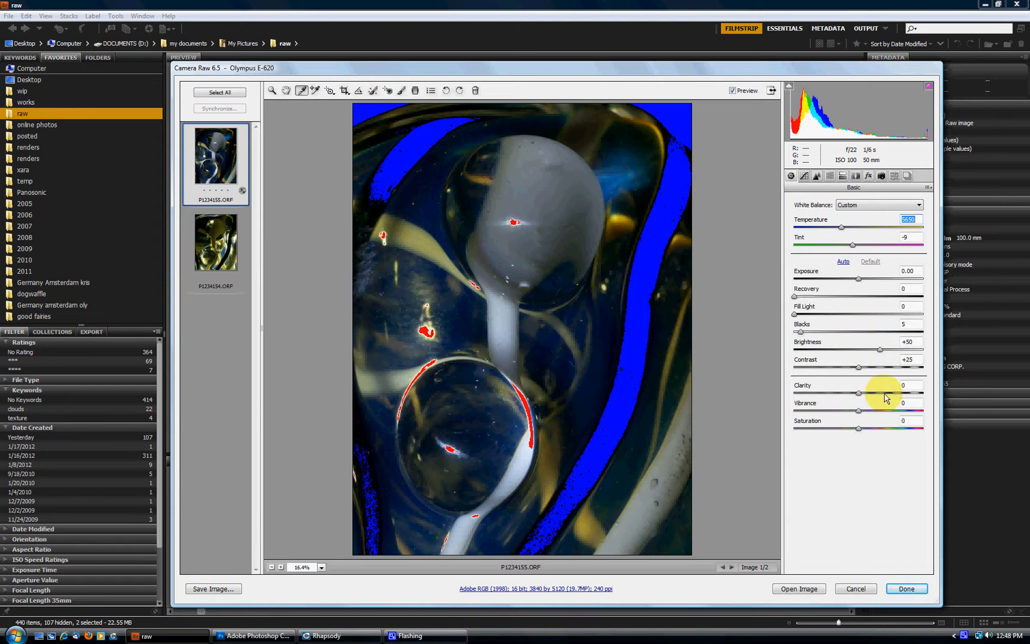
{"action": "left_click_drag", "start_coordinate": [881, 397], "coordinate": [896, 398]}
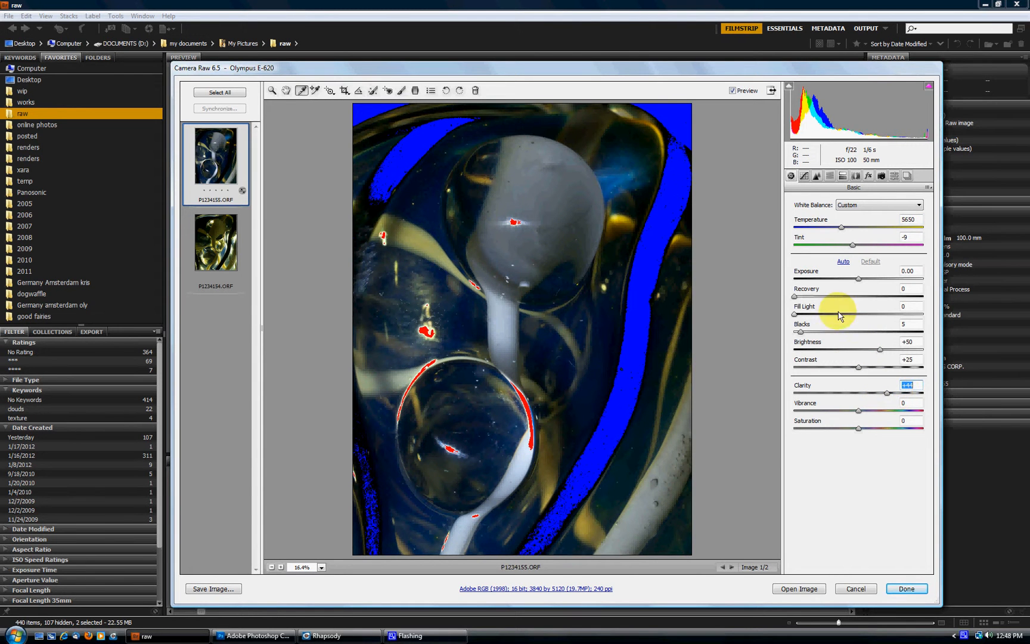
Try the automatic tone adjustment on P1234155.ORF and restore the default tone settings.
{"action": "left_click", "coordinate": [846, 262]}
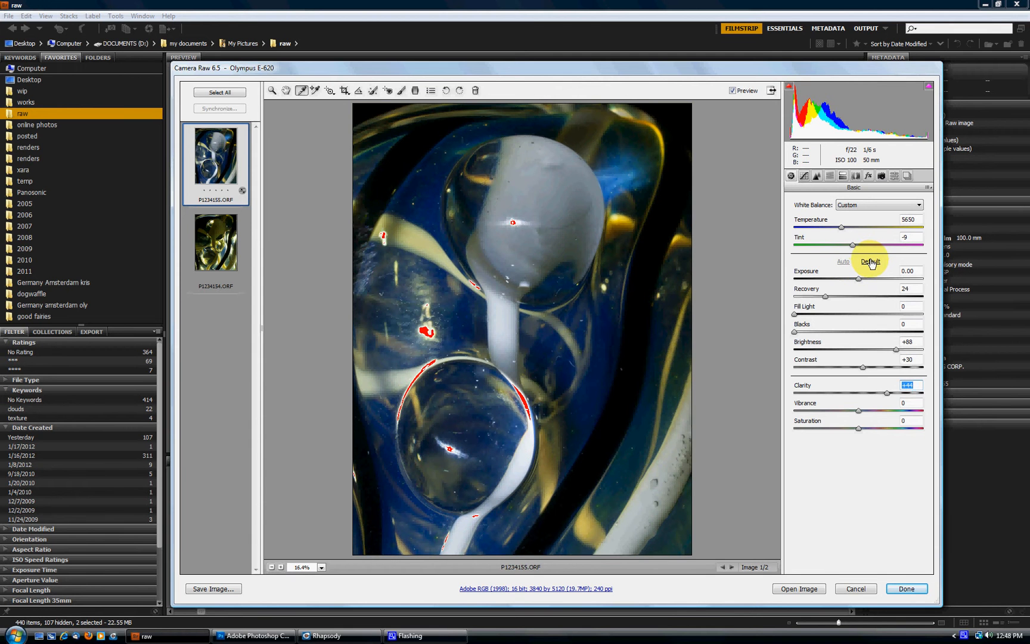
{"action": "left_click", "coordinate": [871, 262]}
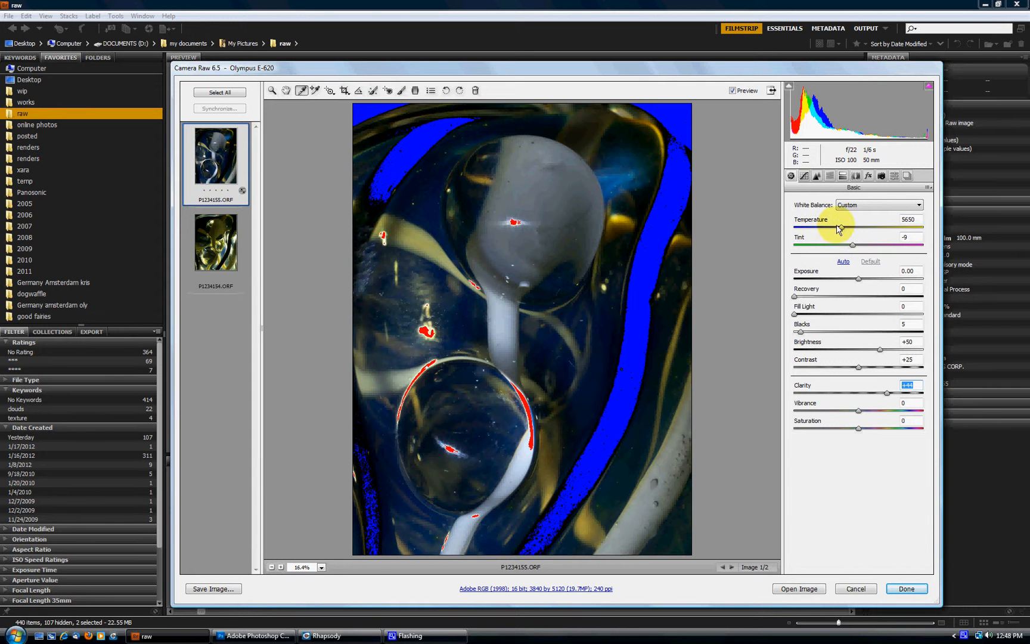
Toggle the shadow and highlight clipping warnings to compare the preview with and without them.
{"action": "left_click", "coordinate": [790, 87]}
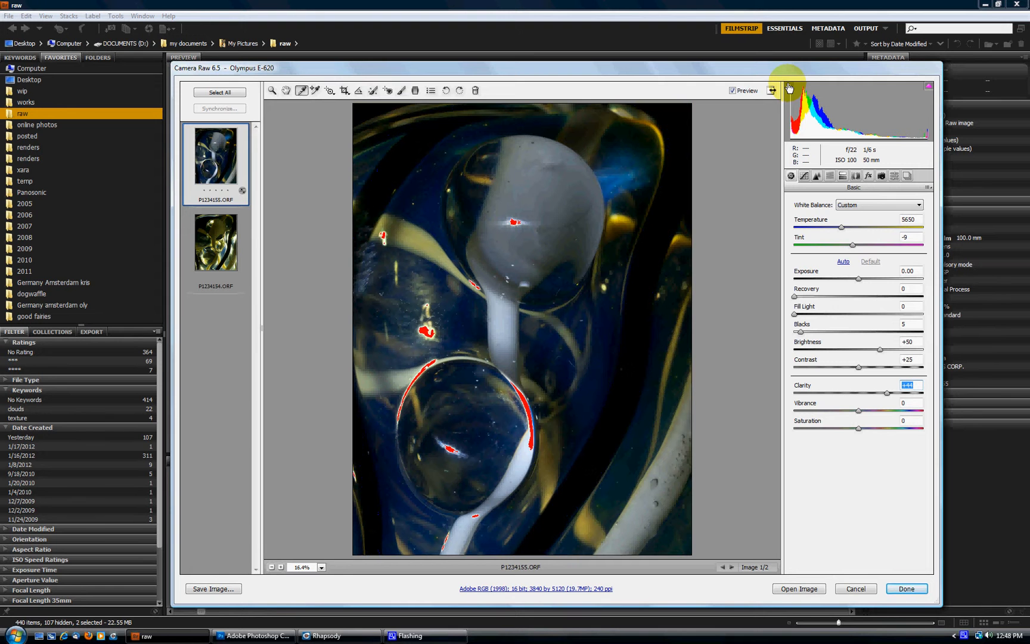
{"action": "left_click", "coordinate": [789, 87]}
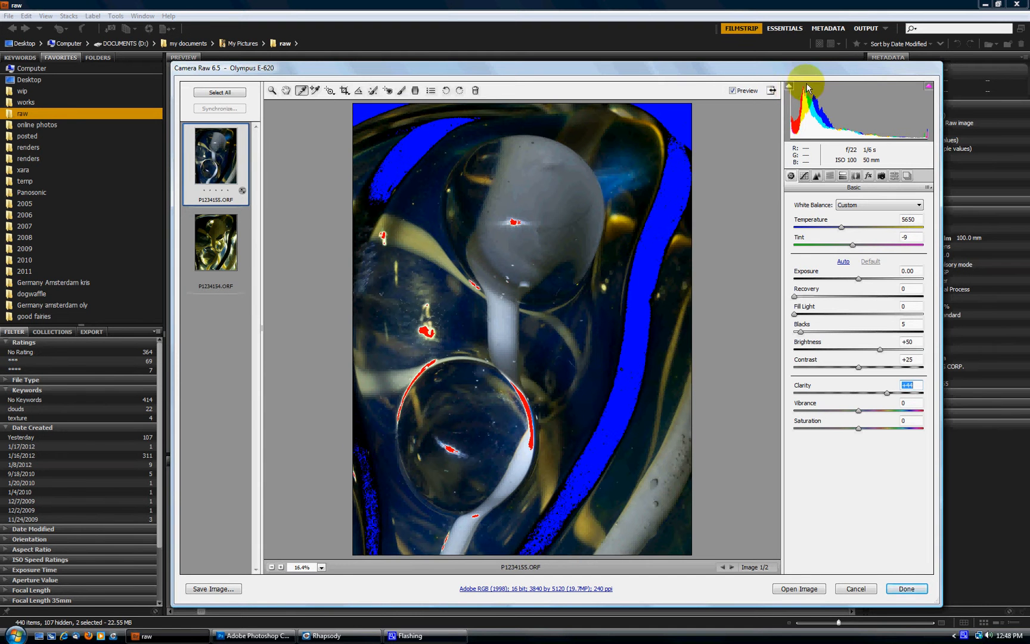
{"action": "left_click", "coordinate": [929, 87]}
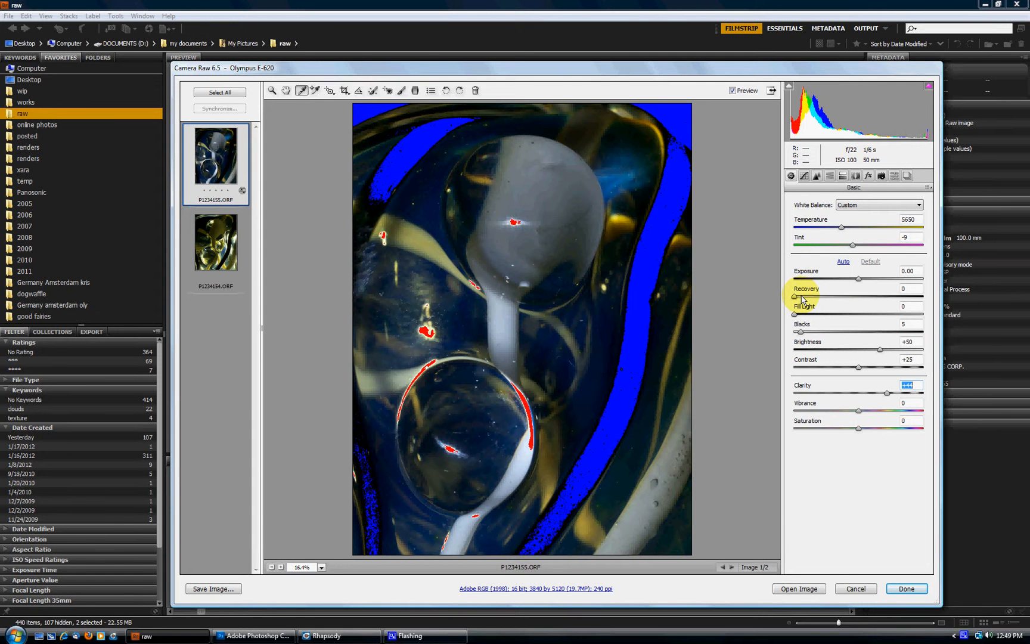
Set Recovery to 12 and Exposure to +0.35 for P1234155.ORF, and raise Blacks slightly.
{"action": "left_click_drag", "start_coordinate": [802, 299], "coordinate": [811, 301]}
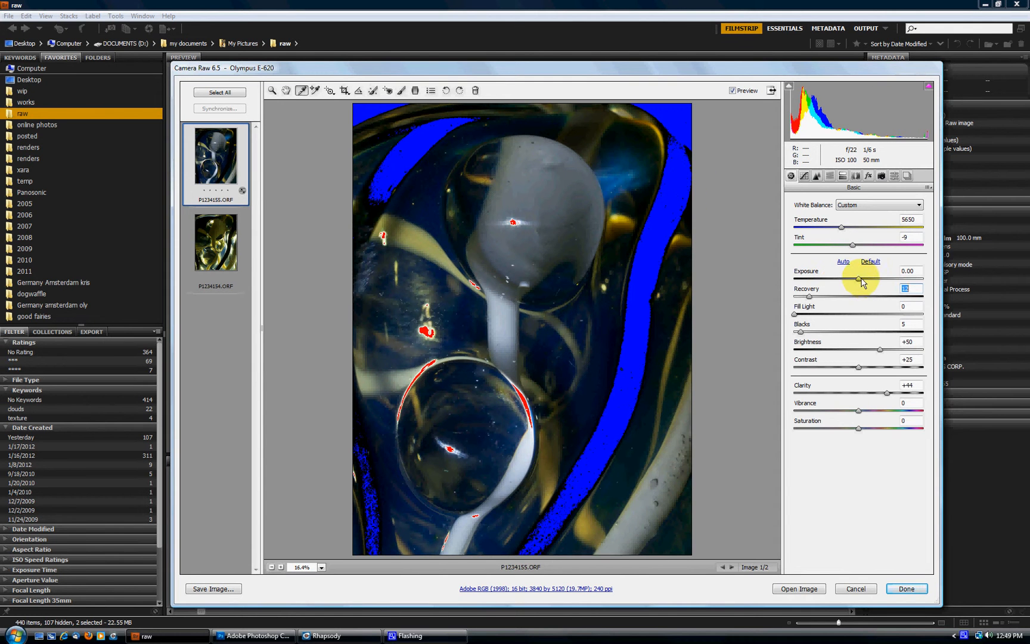
{"action": "left_click_drag", "start_coordinate": [862, 280], "coordinate": [866, 284]}
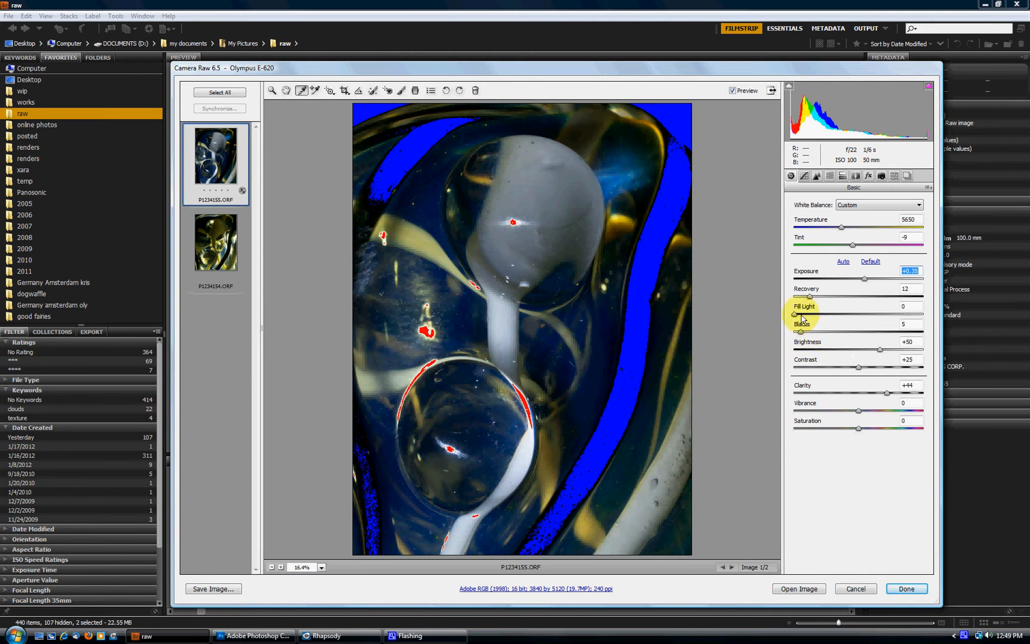
{"action": "left_click_drag", "start_coordinate": [800, 331], "coordinate": [807, 332]}
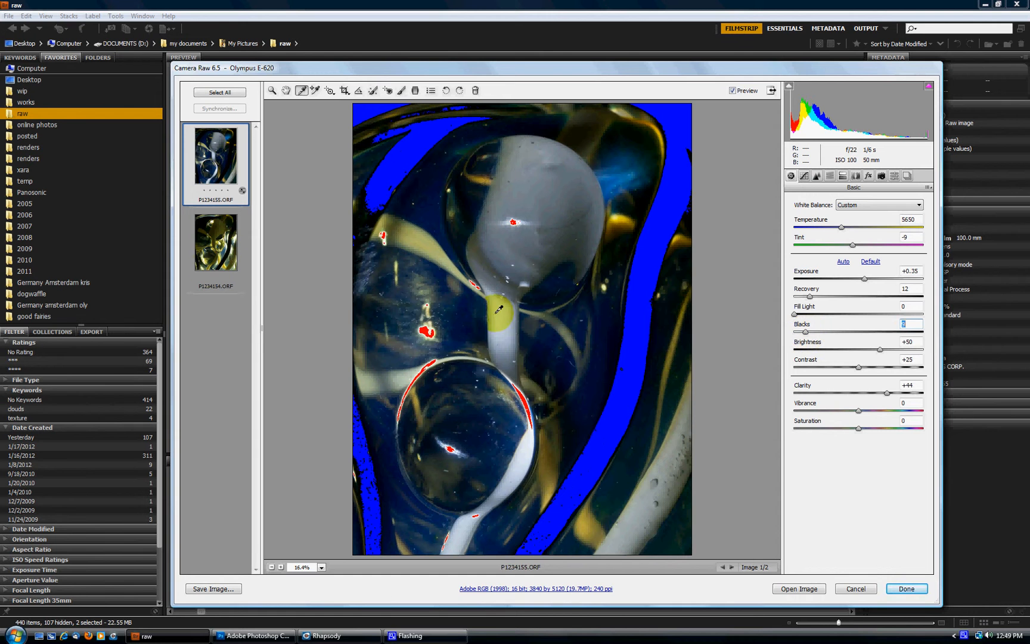
For P1234154.ORF, sample white balance from the glass beside the stem and set Recovery to 31, Exposure to +0.85 and Blacks to 24.
{"action": "left_click", "coordinate": [209, 262]}
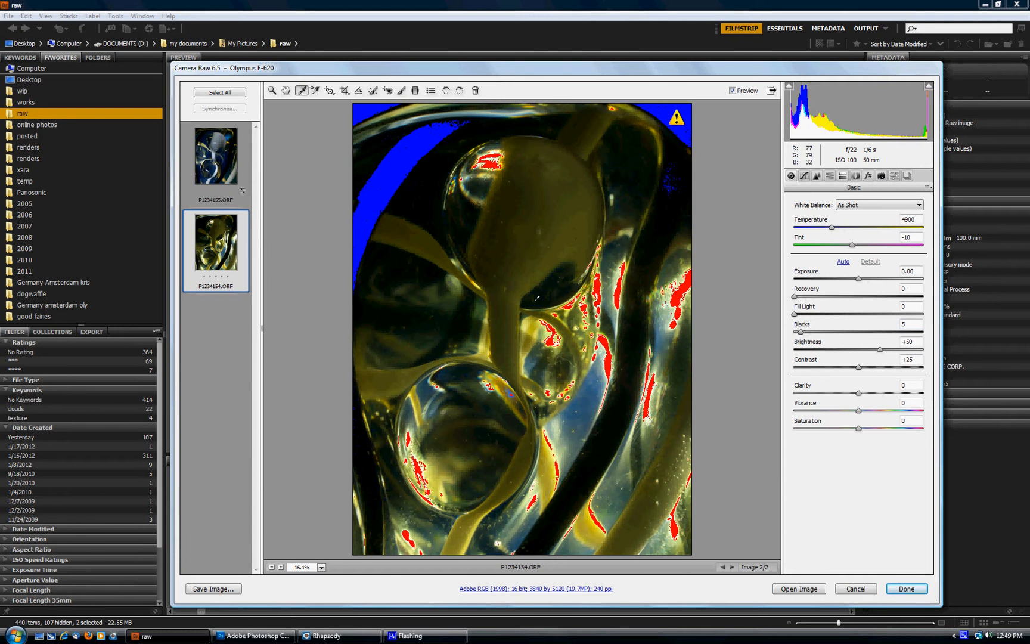
{"action": "left_click", "coordinate": [531, 332]}
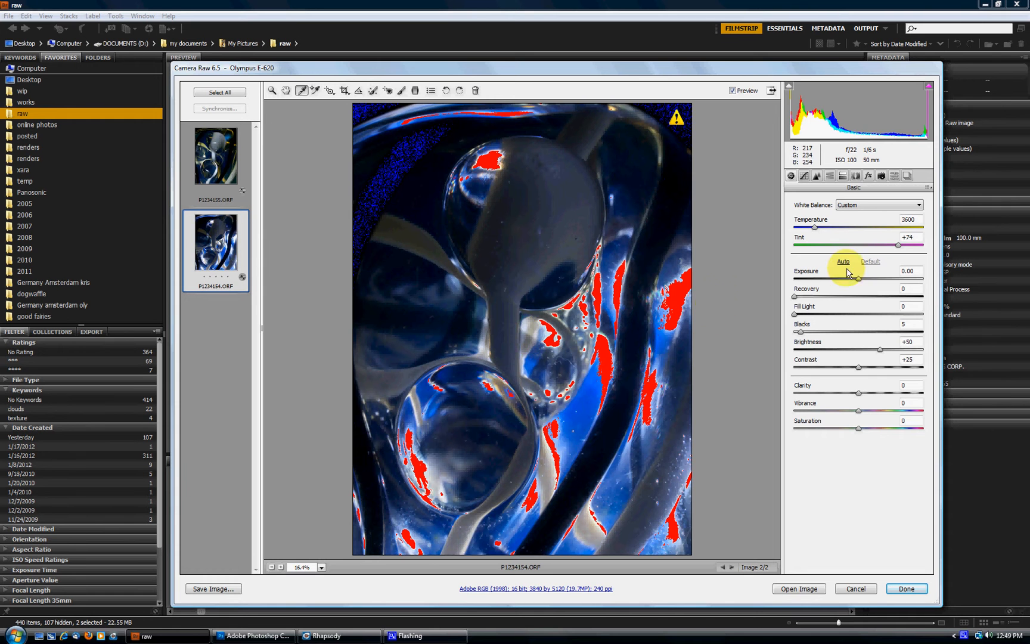
{"action": "left_click_drag", "start_coordinate": [796, 296], "coordinate": [874, 284]}
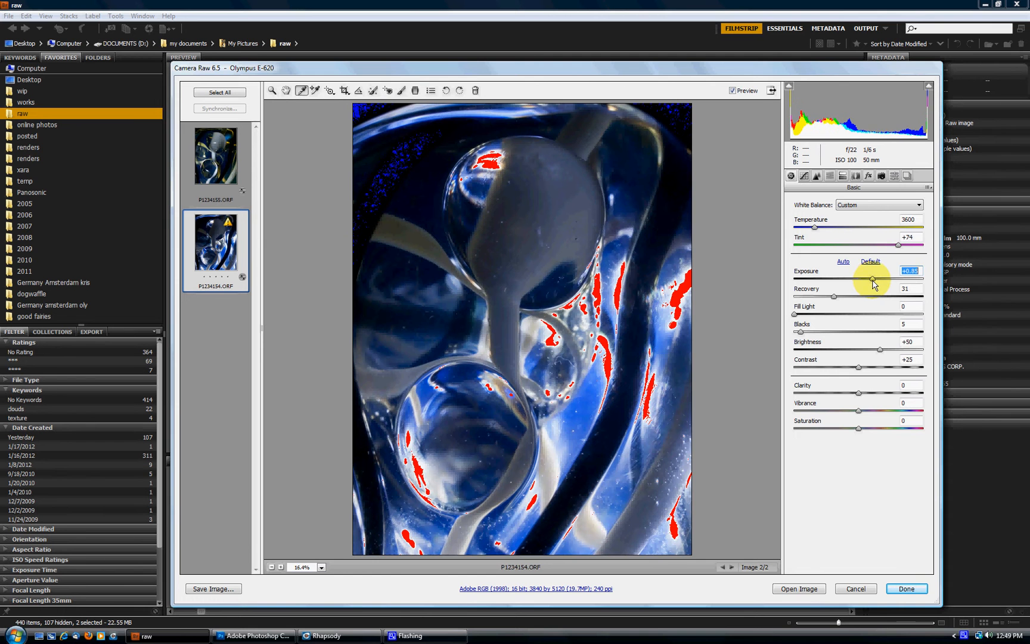
{"action": "left_click_drag", "start_coordinate": [810, 332], "coordinate": [827, 335]}
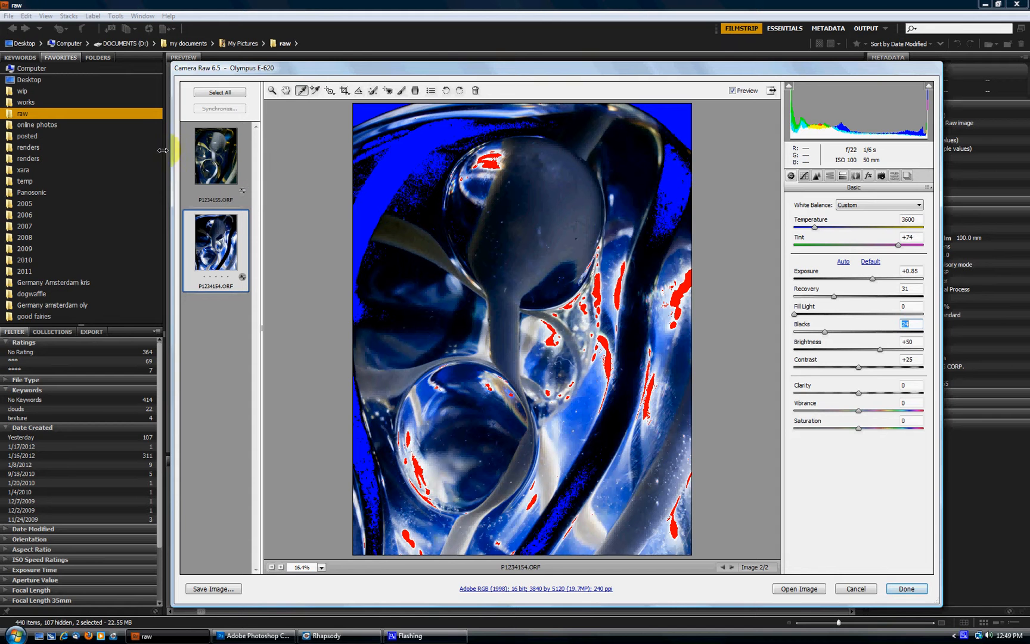
Apply the raw edits to both photos and load the two files as layers of one Photoshop document.
{"action": "left_click", "coordinate": [203, 157], "text": "ctrl"}
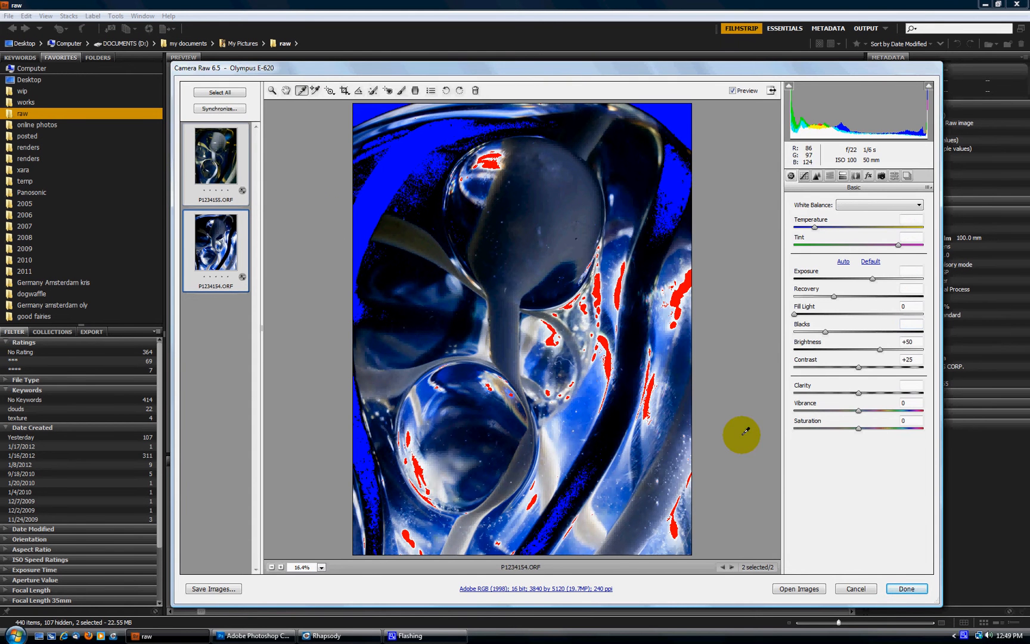
{"action": "left_click", "coordinate": [906, 588]}
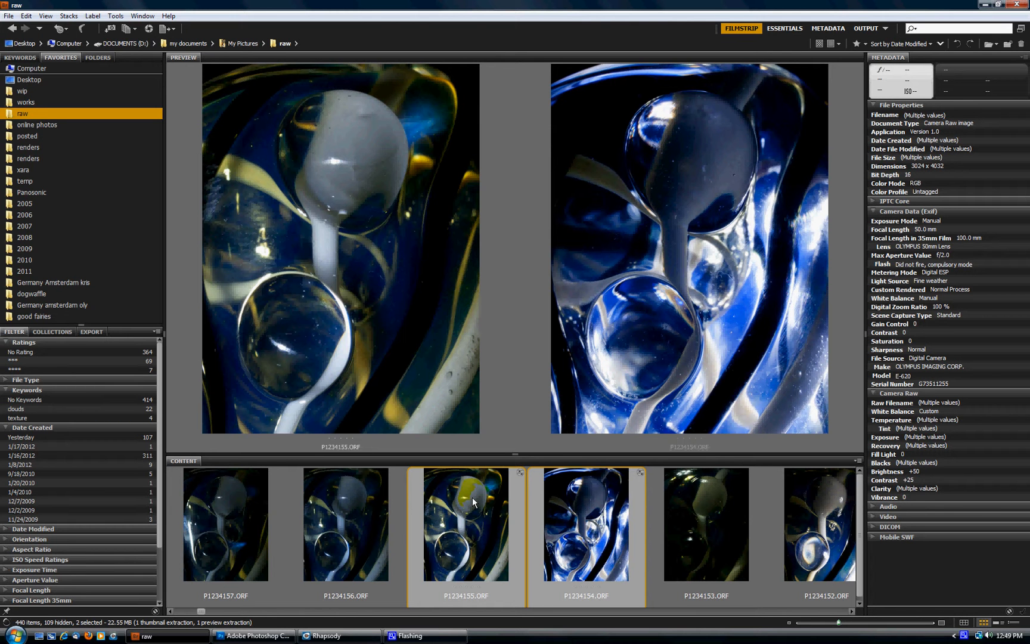
{"action": "left_click", "coordinate": [116, 16]}
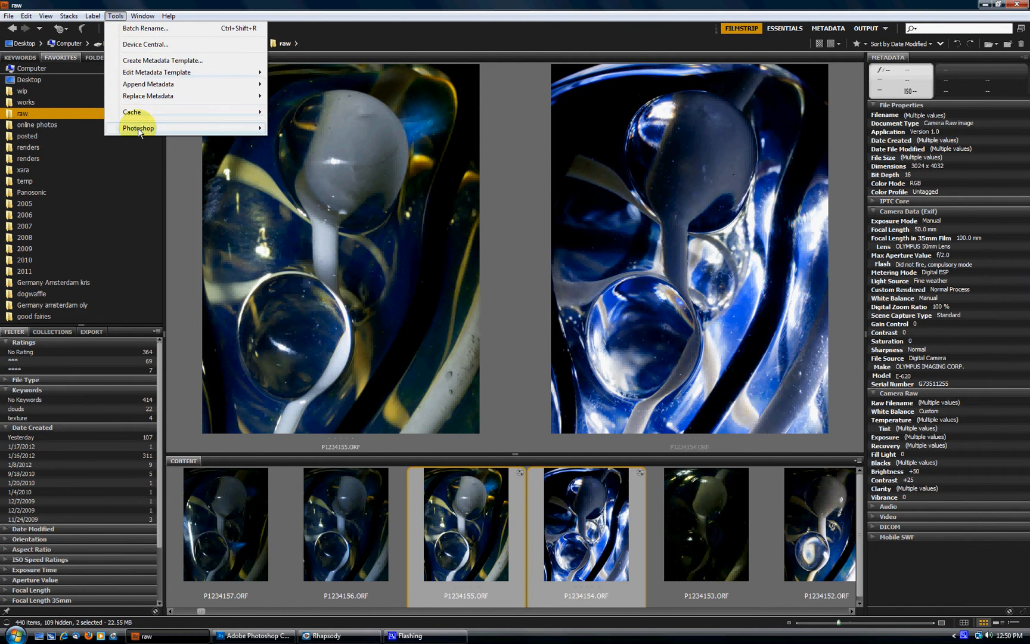
{"action": "mouse_move", "coordinate": [139, 130]}
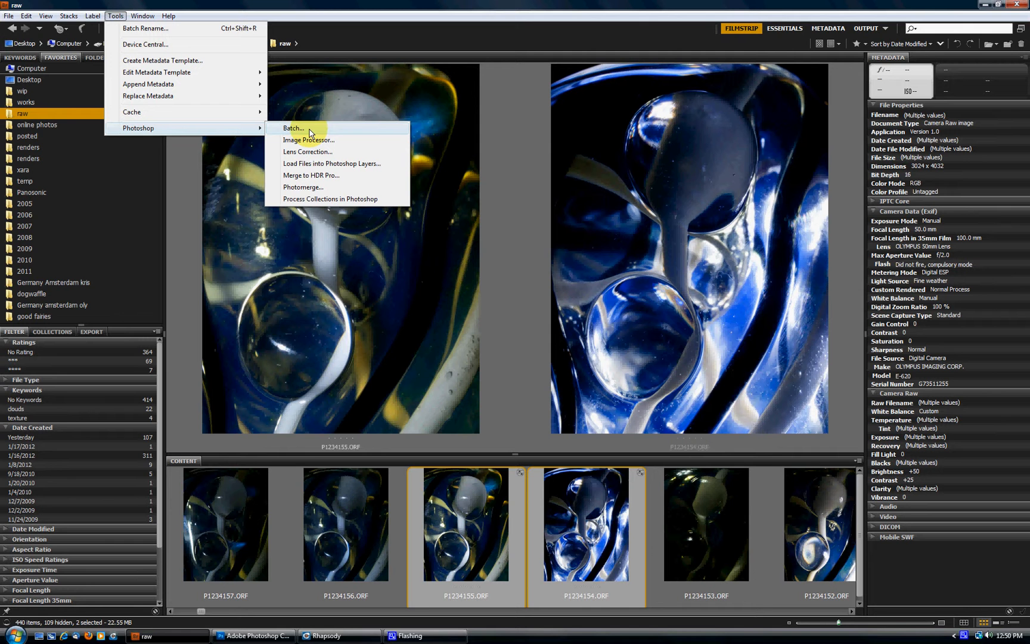
{"action": "left_click", "coordinate": [324, 165]}
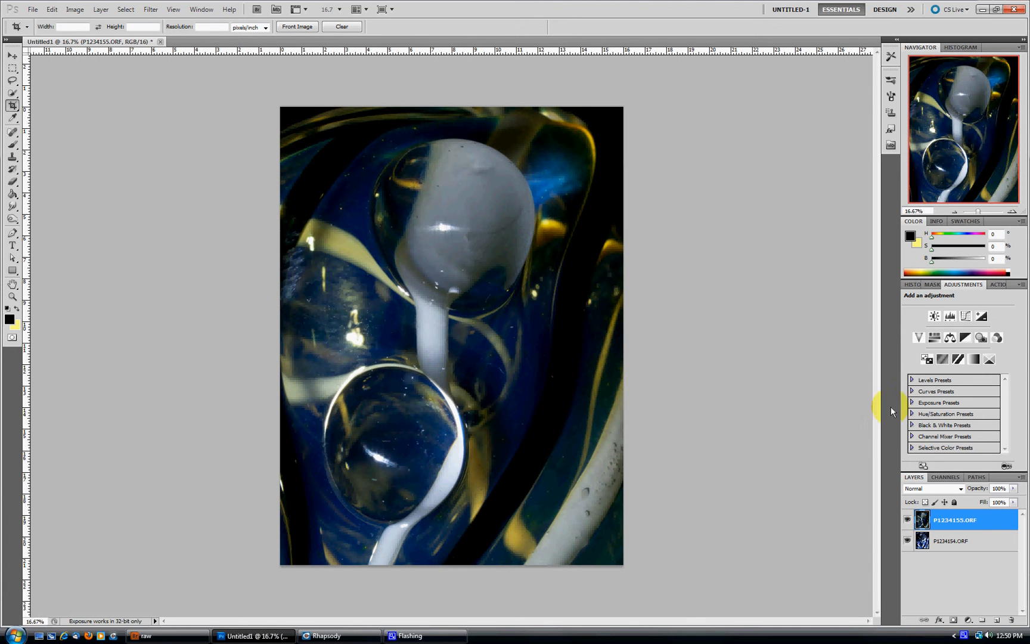
Compare the layers by visibility, place the P1234154.ORF layer above P1234155.ORF, and set its blend mode to Lighten.
{"action": "left_click", "coordinate": [907, 520]}
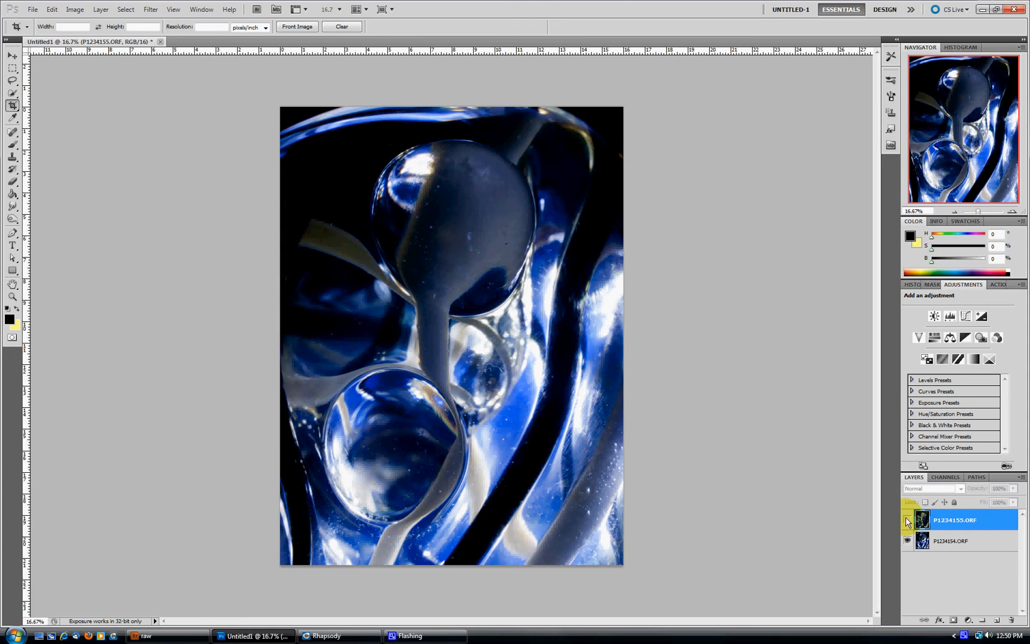
{"action": "left_click", "coordinate": [908, 521]}
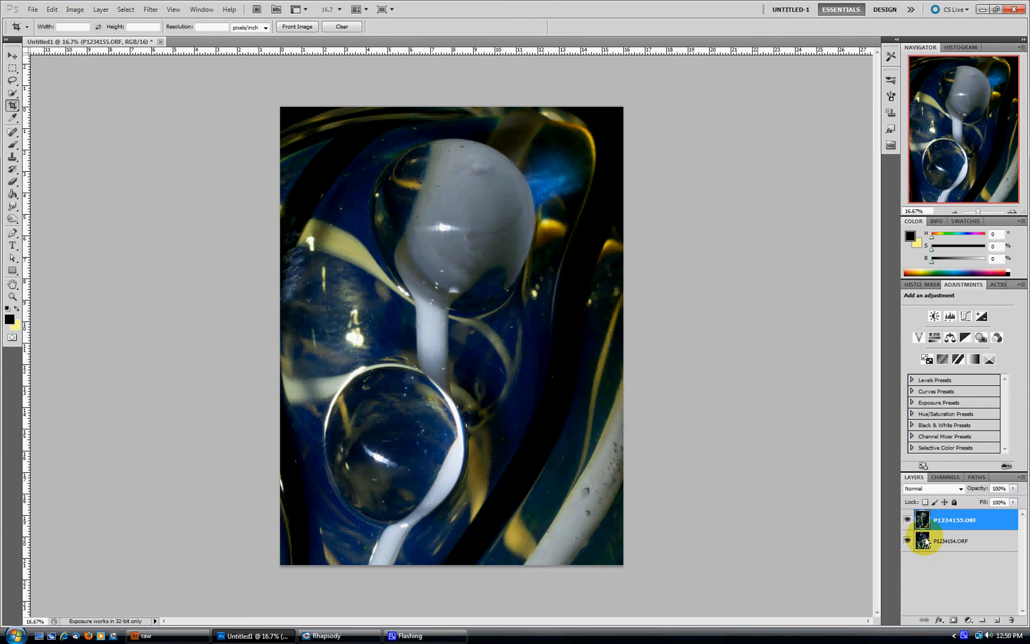
{"action": "left_click_drag", "start_coordinate": [921, 540], "coordinate": [932, 517]}
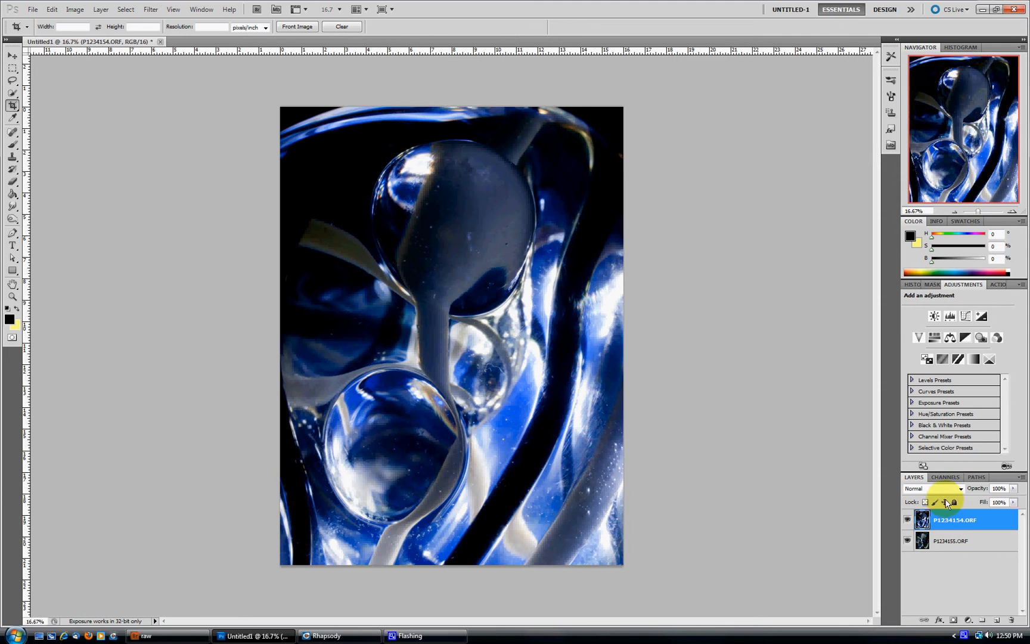
{"action": "left_click", "coordinate": [961, 488]}
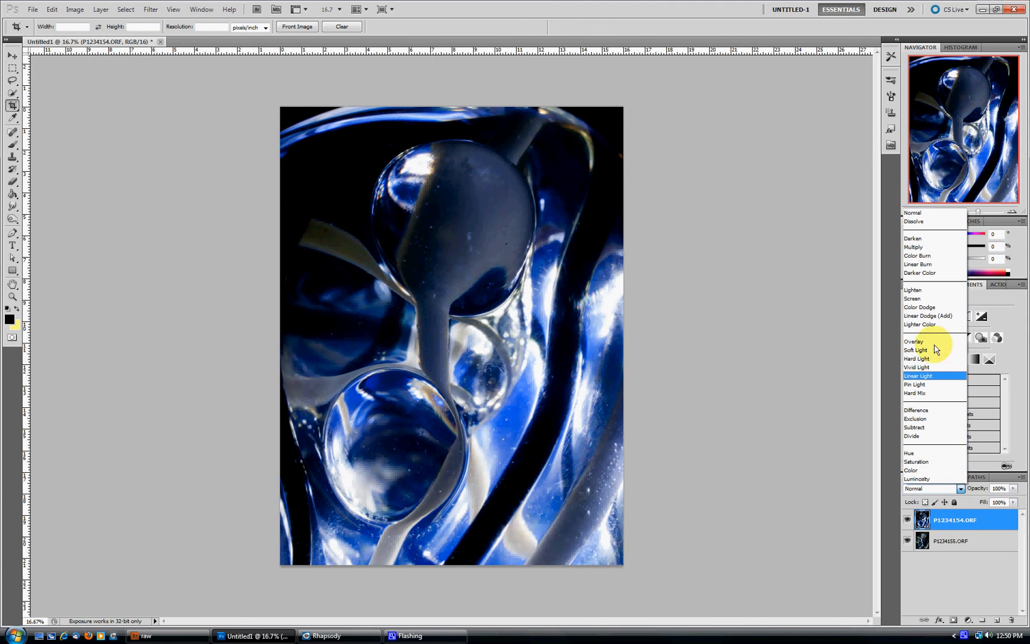
{"action": "left_click", "coordinate": [912, 290]}
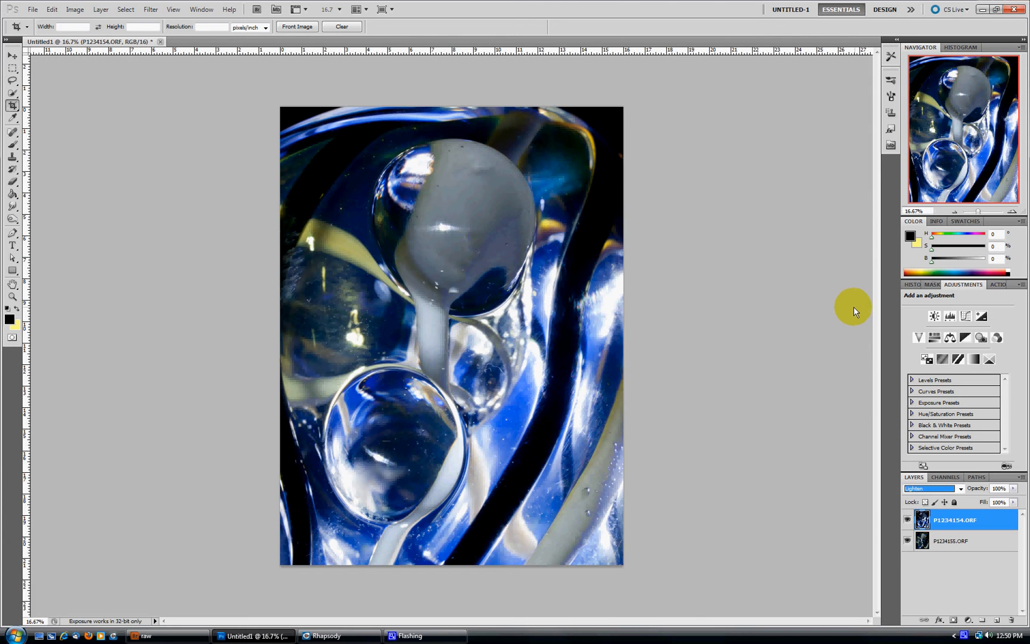
Try the Screen and Darker Color blend modes on the P1234154.ORF layer and return to Lighten.
{"action": "key", "text": "Down"}
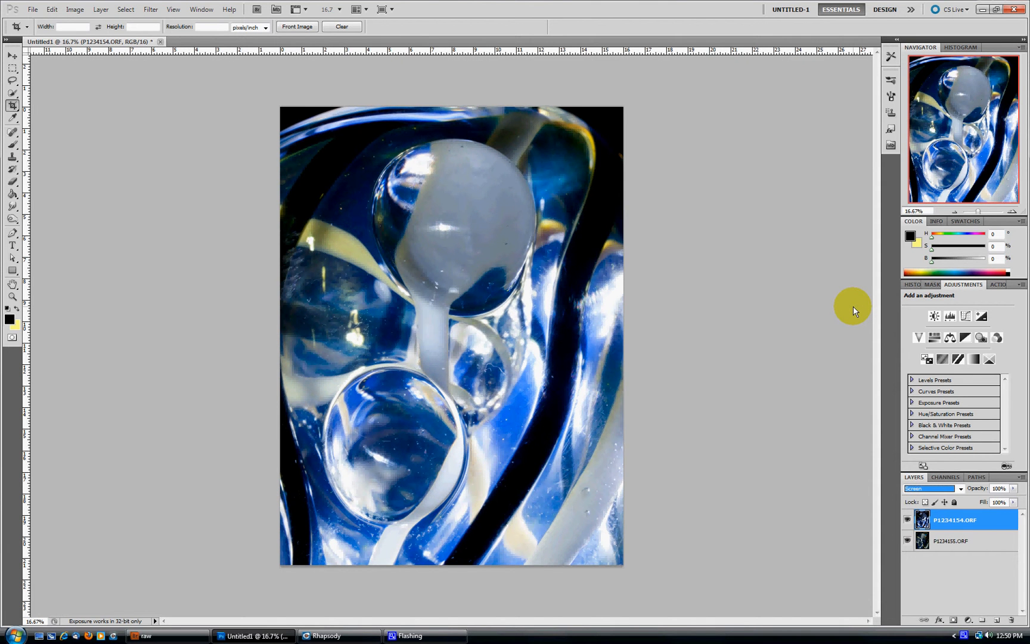
{"action": "key", "text": "shift+minus"}
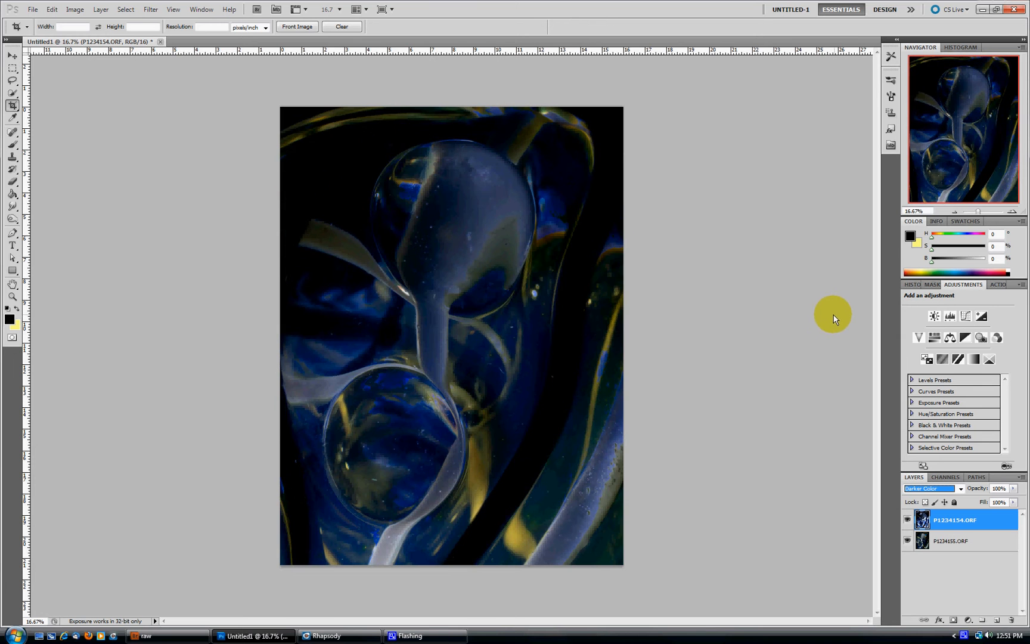
{"action": "key", "text": "shift+plus"}
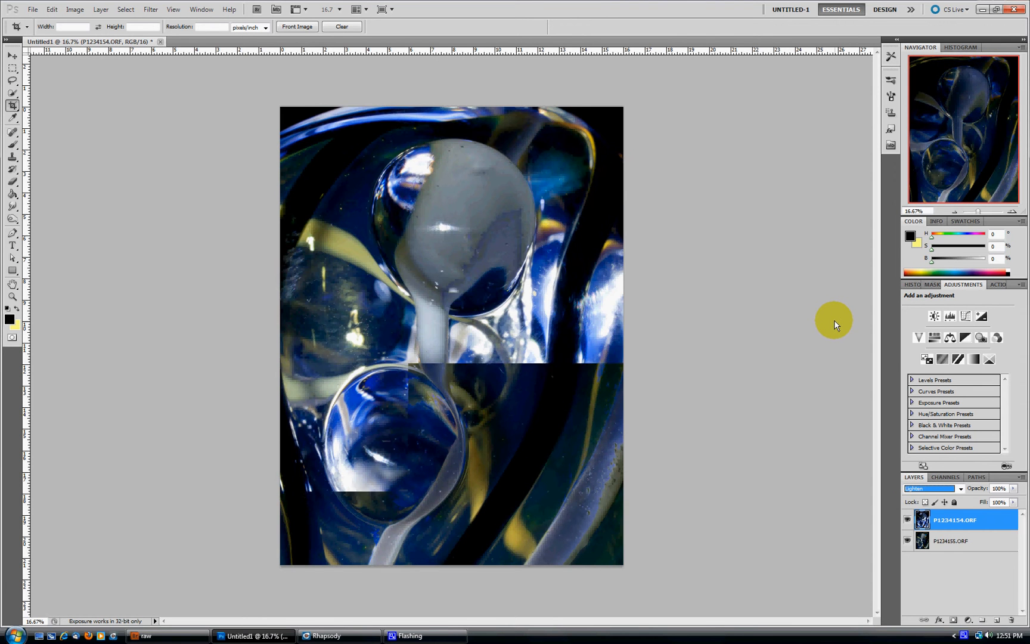
{"action": "key", "text": "shift+plus"}
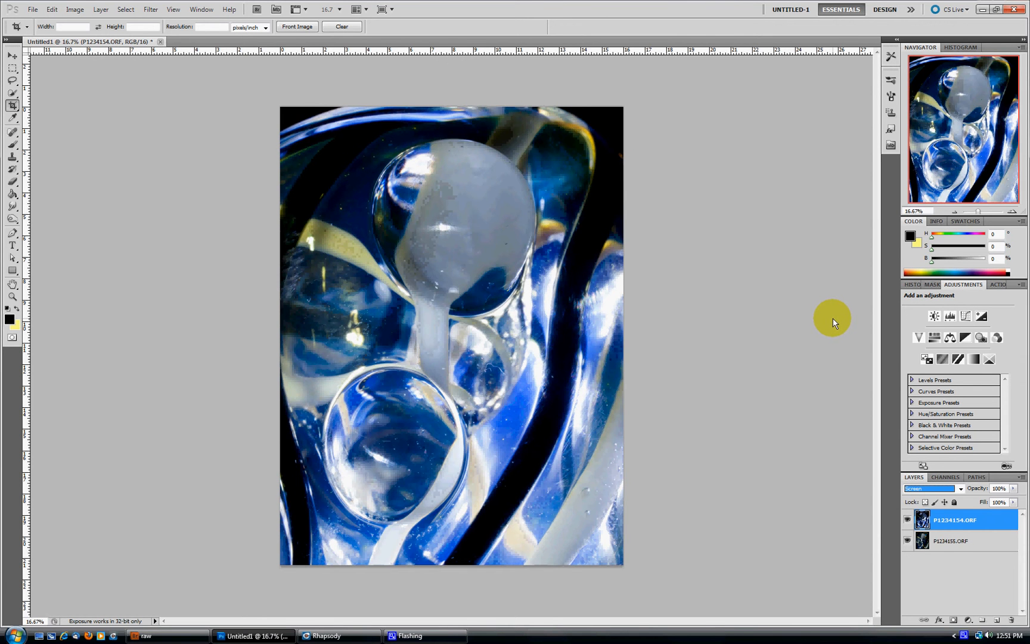
{"action": "key", "text": "shift+minus"}
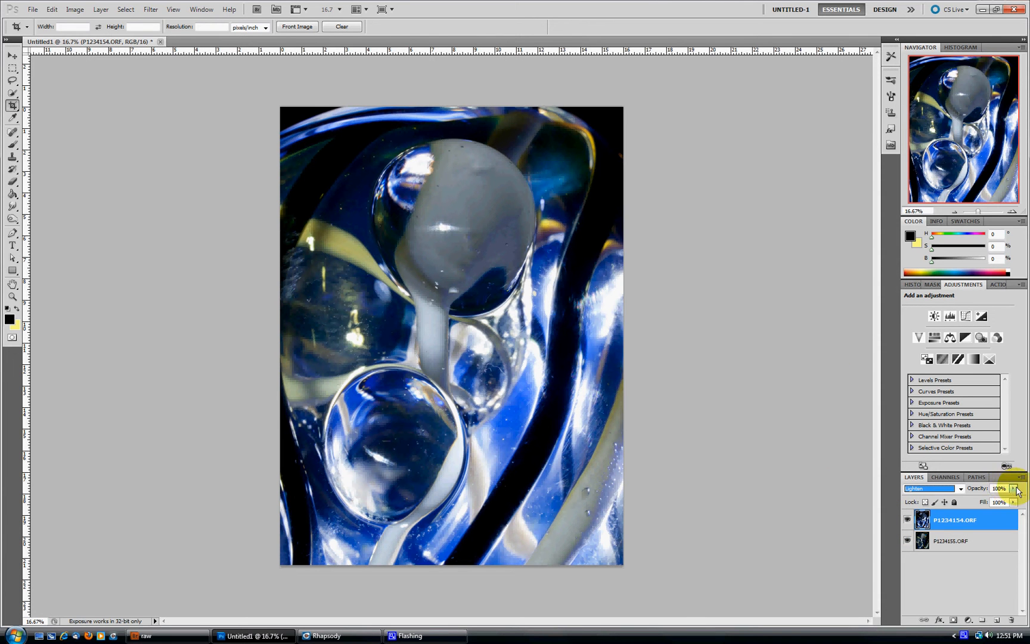
Fade the P1234154.ORF layer to 0% opacity and bring it back up to 99%.
{"action": "left_click_drag", "start_coordinate": [1015, 488], "coordinate": [962, 502]}
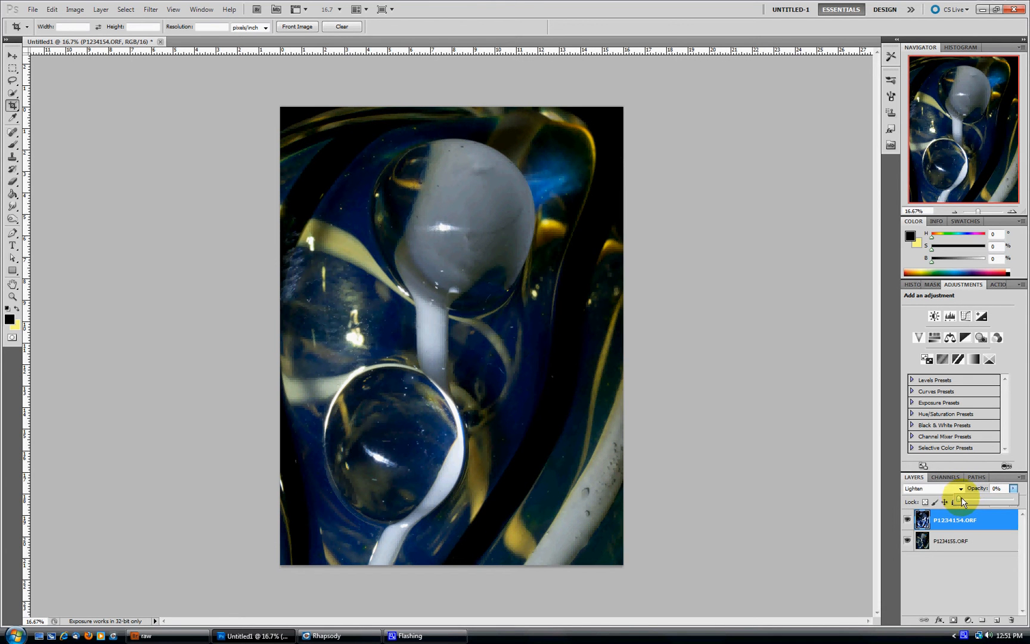
{"action": "left_click_drag", "start_coordinate": [964, 503], "coordinate": [1010, 501]}
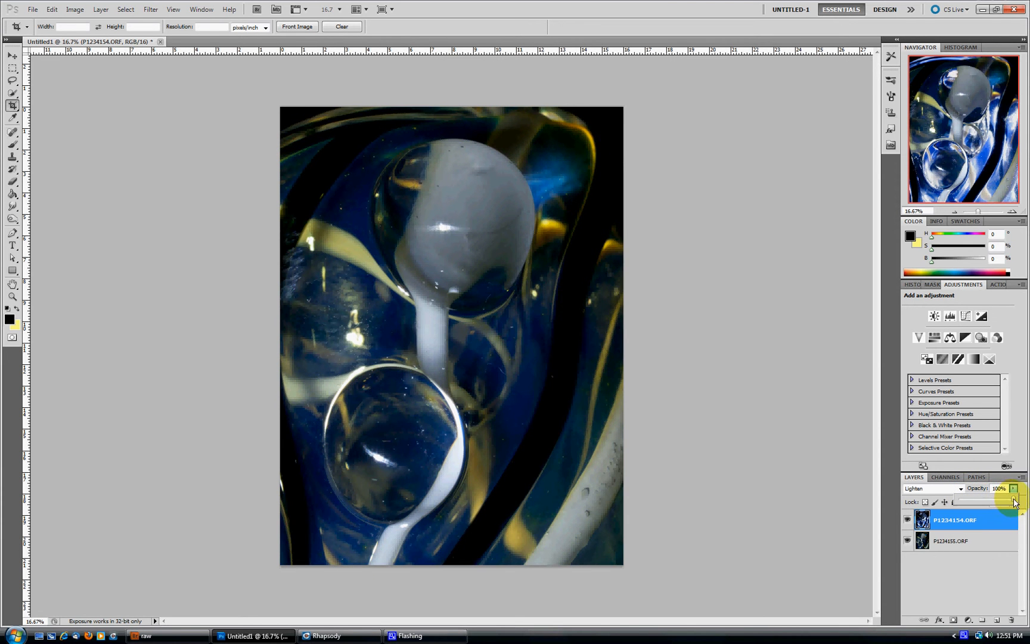
{"action": "left_click", "coordinate": [957, 520]}
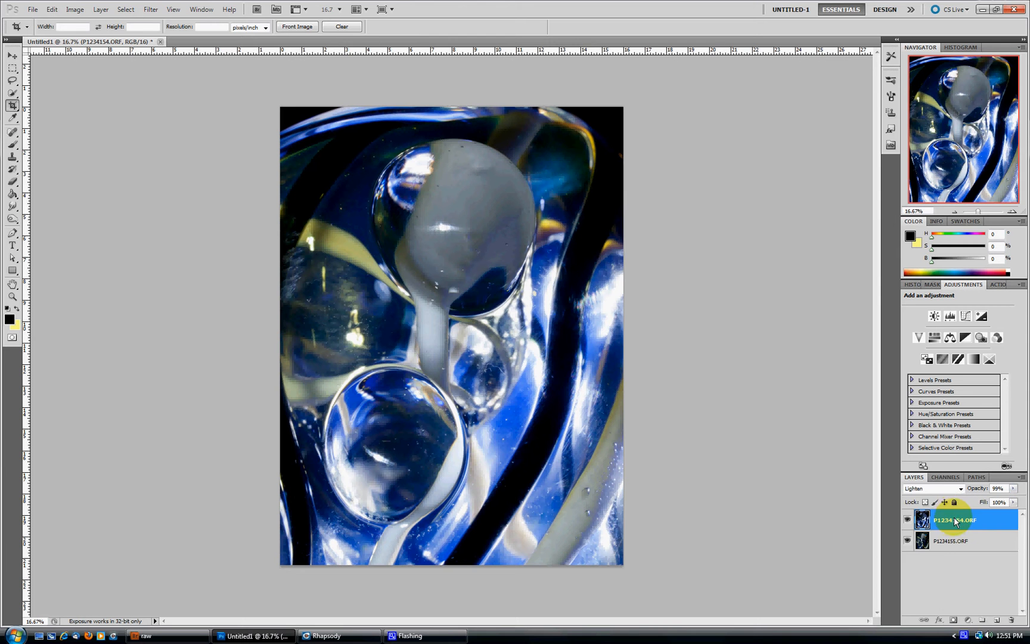
Add a Hue/Saturation adjustment layer above P1234154.ORF, and release and recreate its clipping to that layer.
{"action": "left_click", "coordinate": [968, 620]}
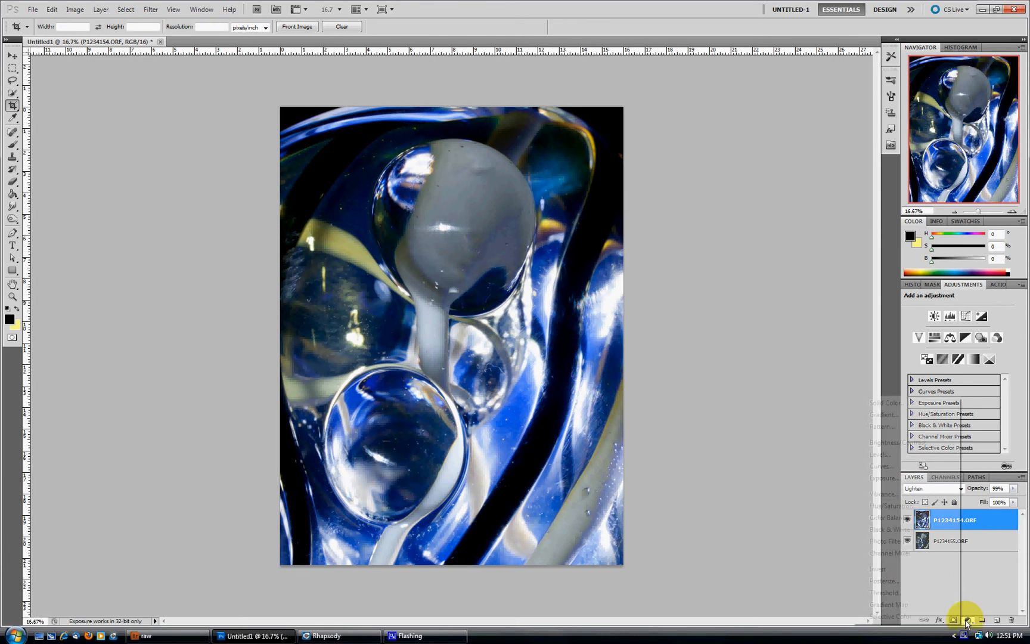
{"action": "left_click", "coordinate": [907, 505]}
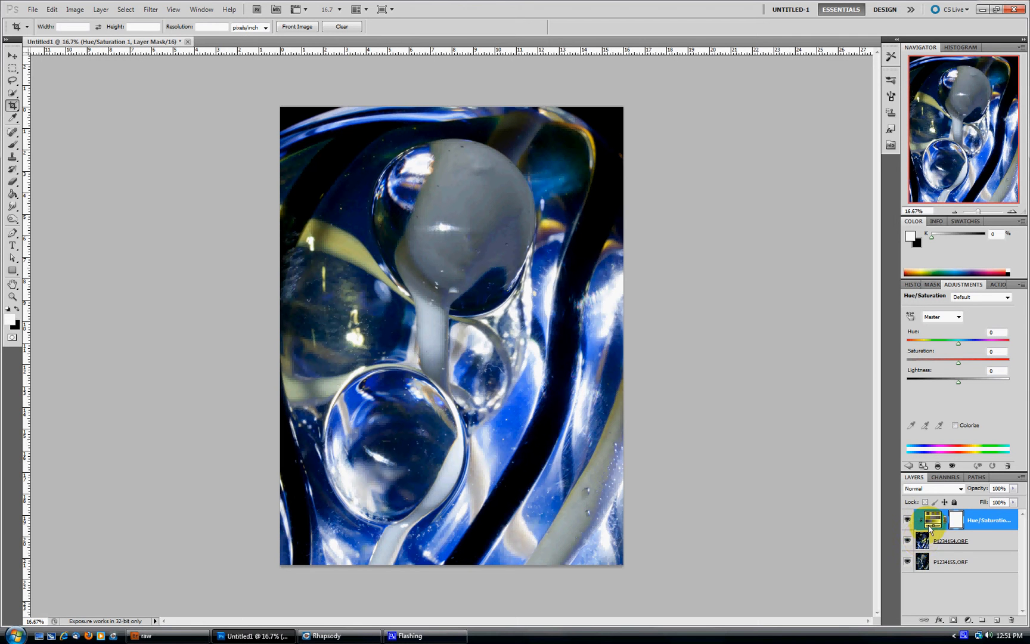
{"action": "left_click", "coordinate": [939, 466]}
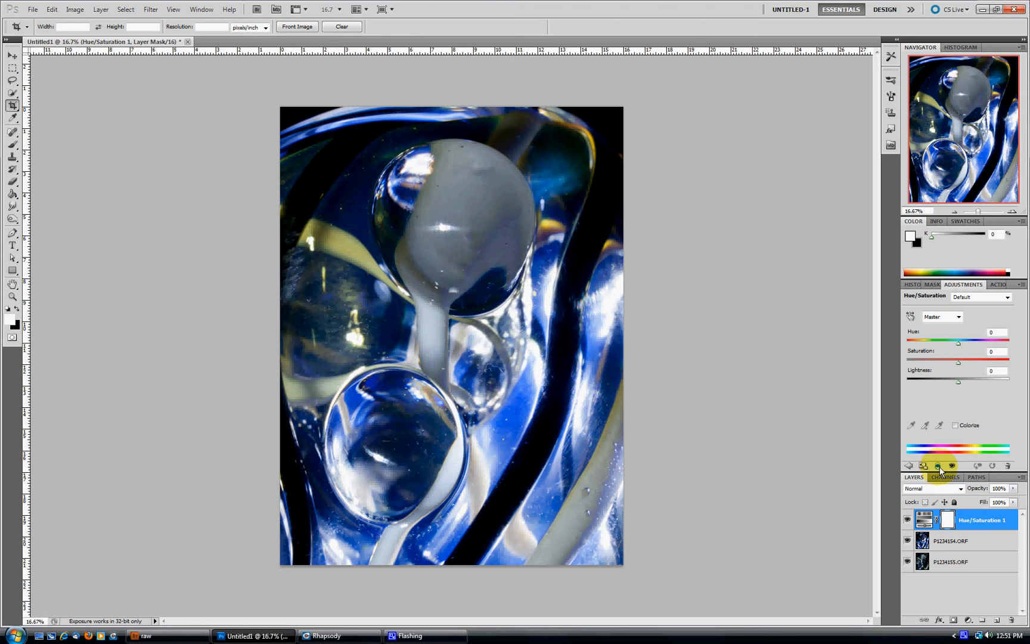
{"action": "left_click", "coordinate": [939, 467]}
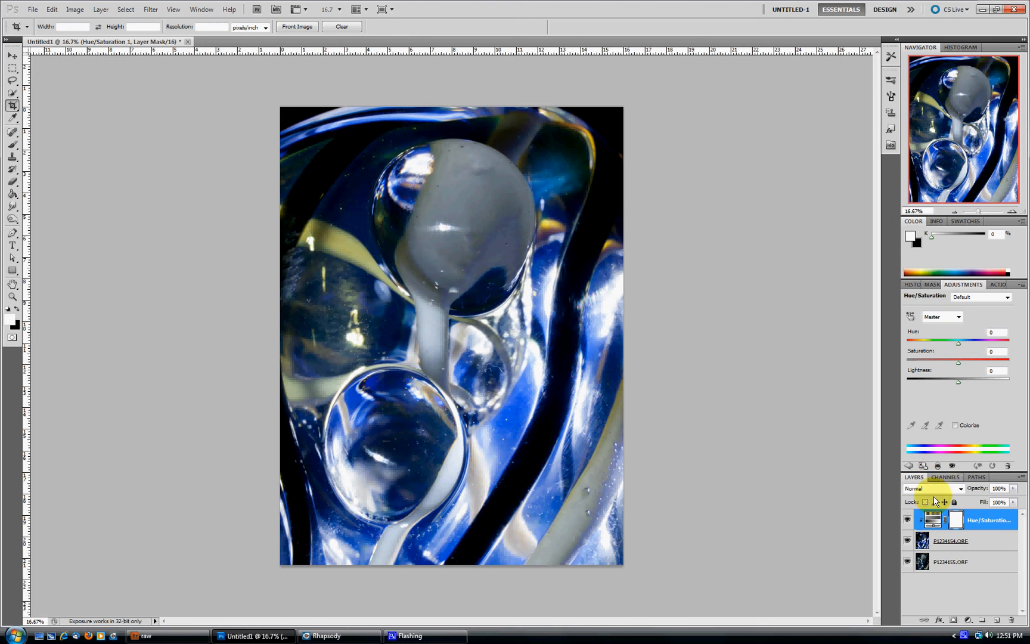
{"action": "left_click", "coordinate": [923, 542]}
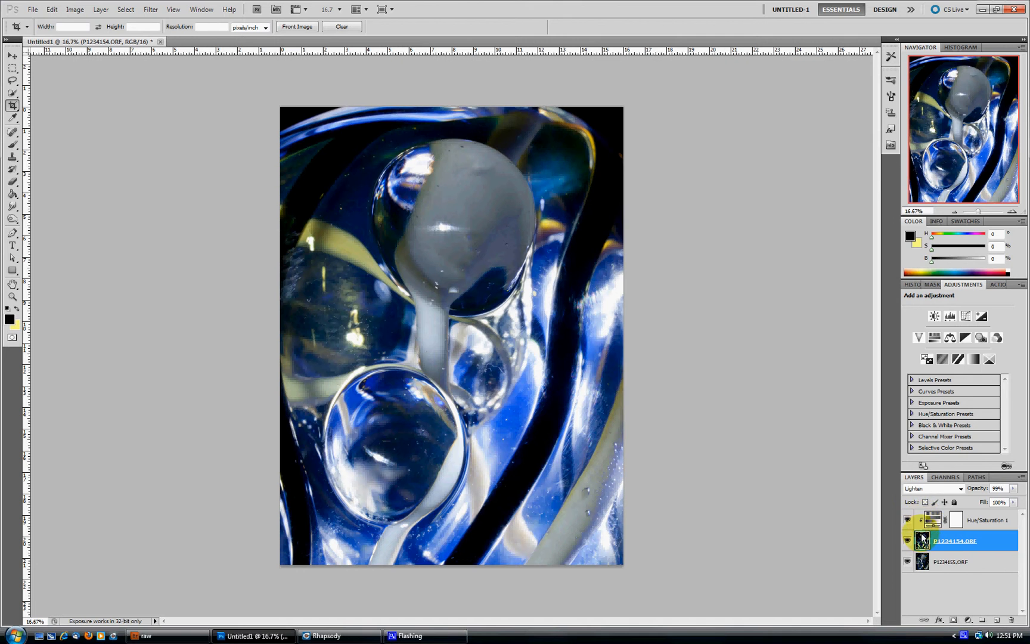
Set the hue to -9 and the saturation to +20 in the Hue/Saturation adjustment clipped to P1234154.ORF.
{"action": "left_click", "coordinate": [931, 521]}
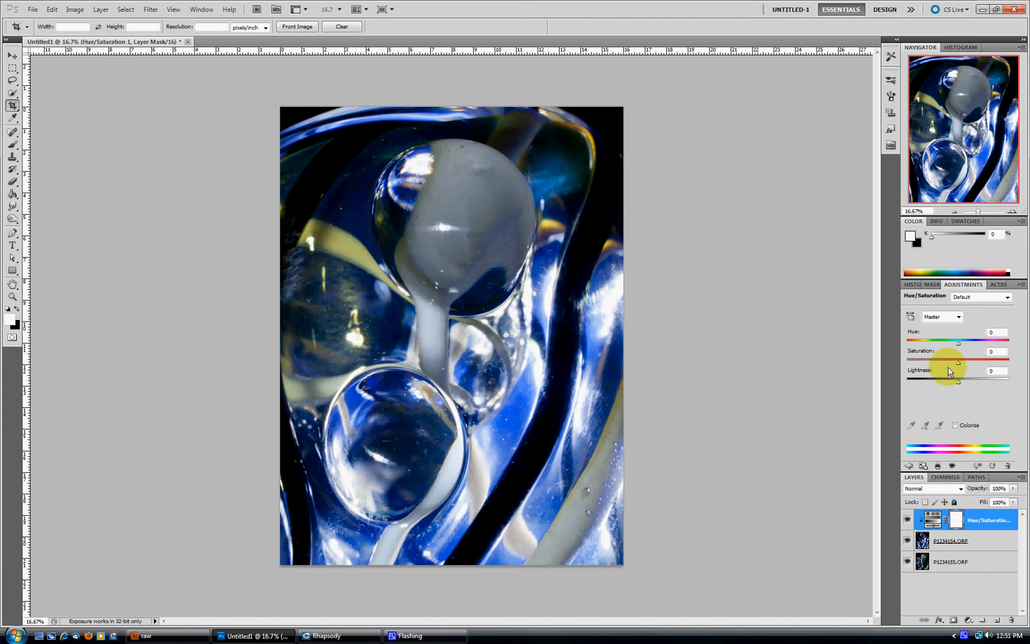
{"action": "left_click_drag", "start_coordinate": [961, 345], "coordinate": [986, 345]}
{"action": "mouse_move", "coordinate": [958, 362]}
{"action": "left_mouse_down"}
{"action": "mouse_move", "coordinate": [981, 364]}
{"action": "mouse_move", "coordinate": [983, 344]}
{"action": "mouse_move", "coordinate": [912, 343]}
{"action": "mouse_move", "coordinate": [958, 343]}
{"action": "mouse_move", "coordinate": [1005, 365]}
{"action": "mouse_move", "coordinate": [926, 361]}
{"action": "mouse_move", "coordinate": [967, 362]}
{"action": "left_mouse_up"}
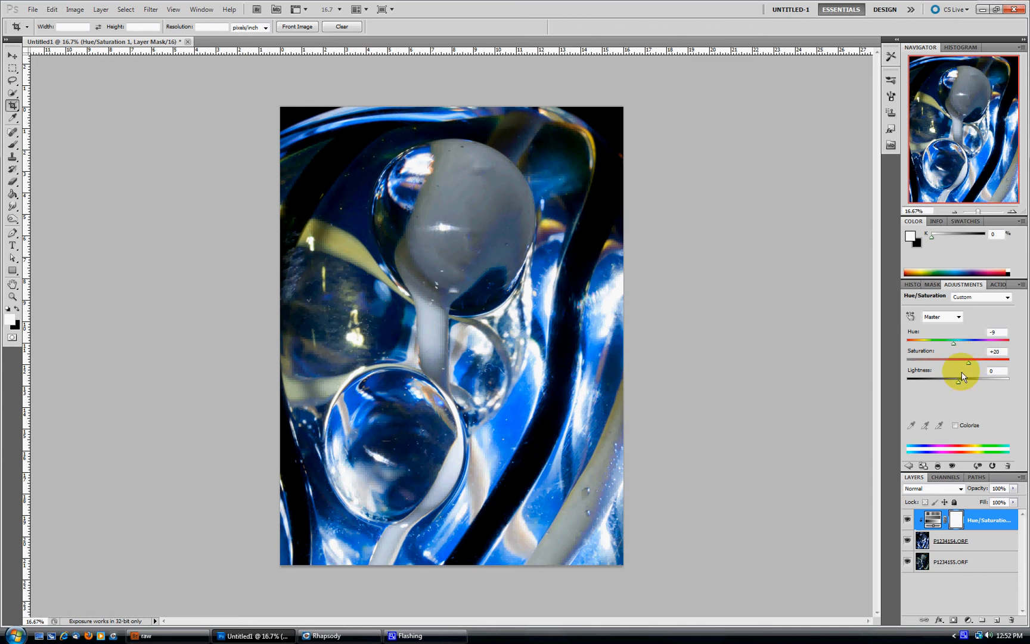
Compare the image with and without the Hue/Saturation adjustment and the P1234154.ORF layer by toggling their visibility.
{"action": "left_click", "coordinate": [908, 520]}
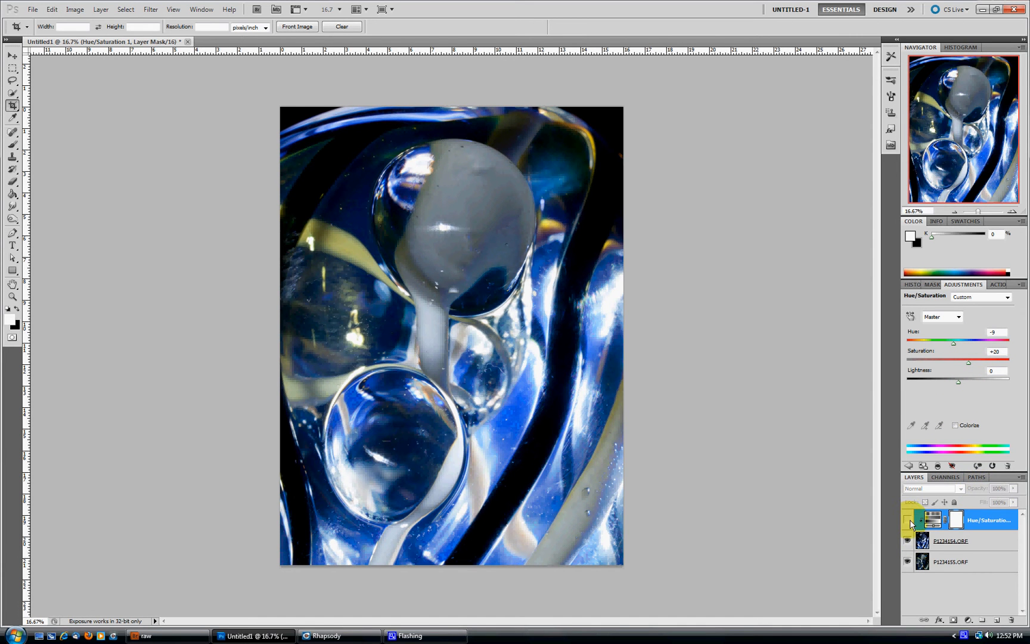
{"action": "left_click", "coordinate": [908, 521]}
{"action": "left_click", "coordinate": [909, 521]}
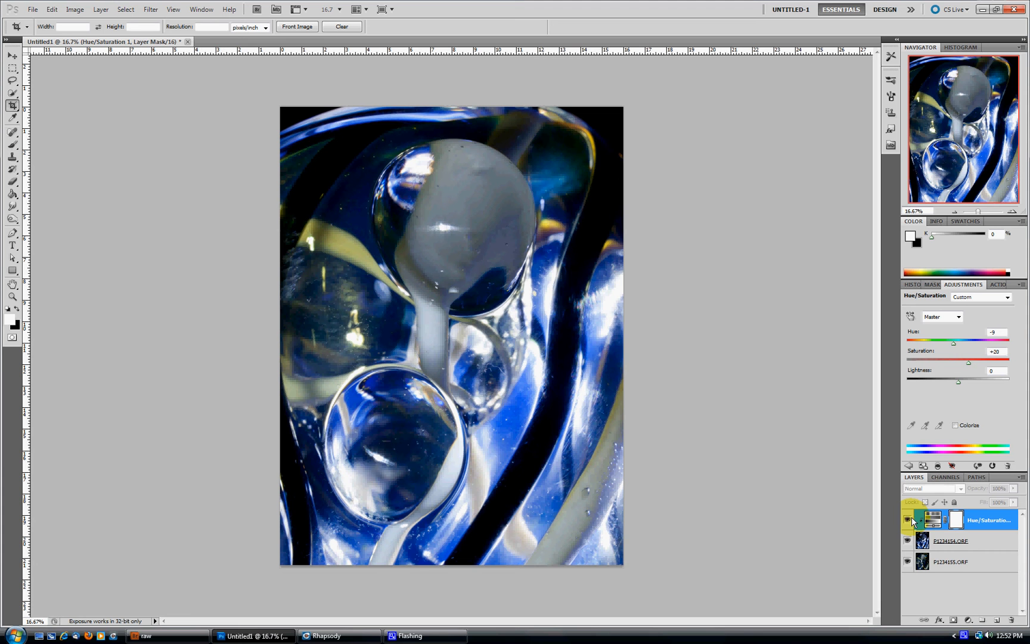
{"action": "left_click", "coordinate": [908, 520]}
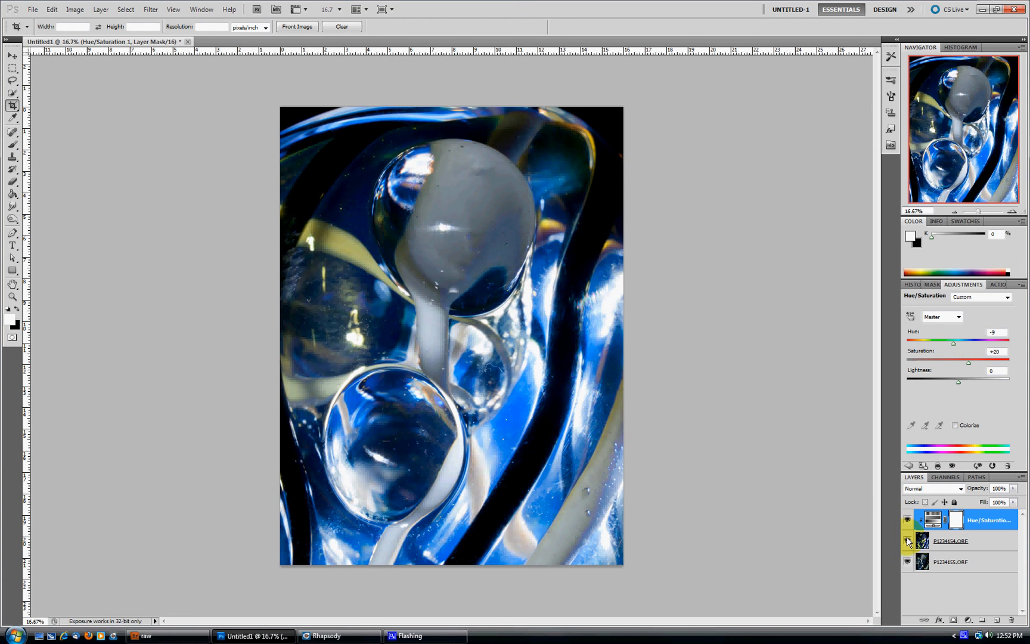
{"action": "left_click", "coordinate": [908, 542]}
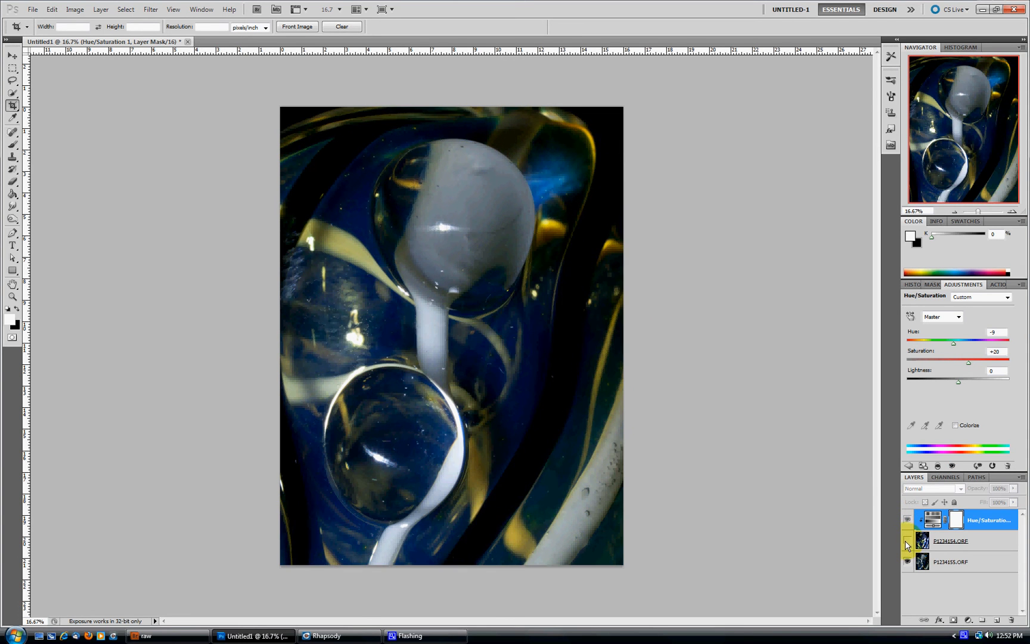
{"action": "left_click", "coordinate": [908, 542]}
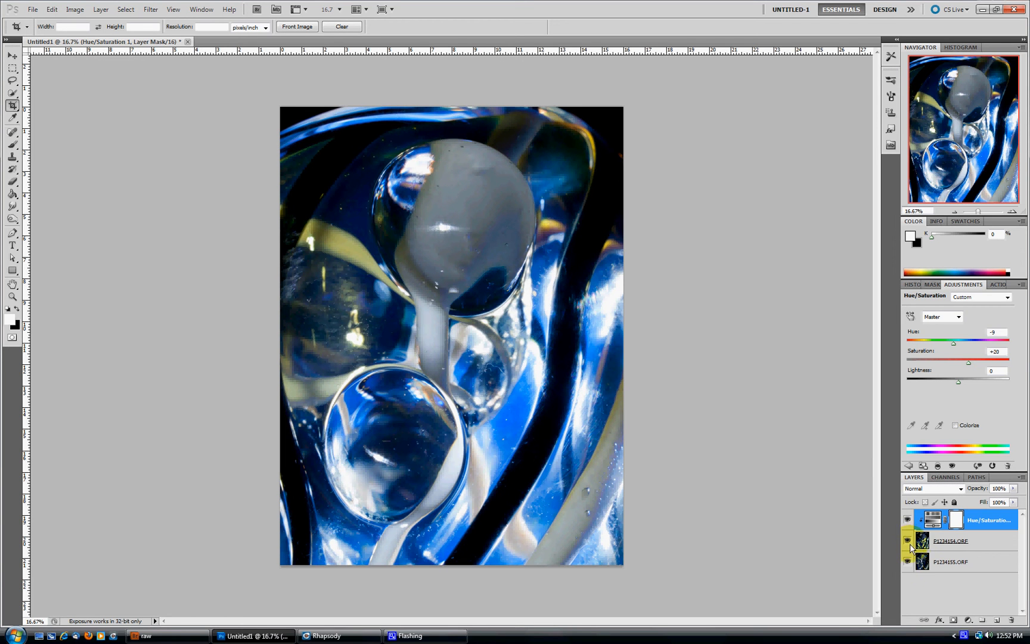
Move the P1234154.ORF layer below P1234155.ORF and set its blend mode to Normal.
{"action": "left_click_drag", "start_coordinate": [923, 544], "coordinate": [927, 571]}
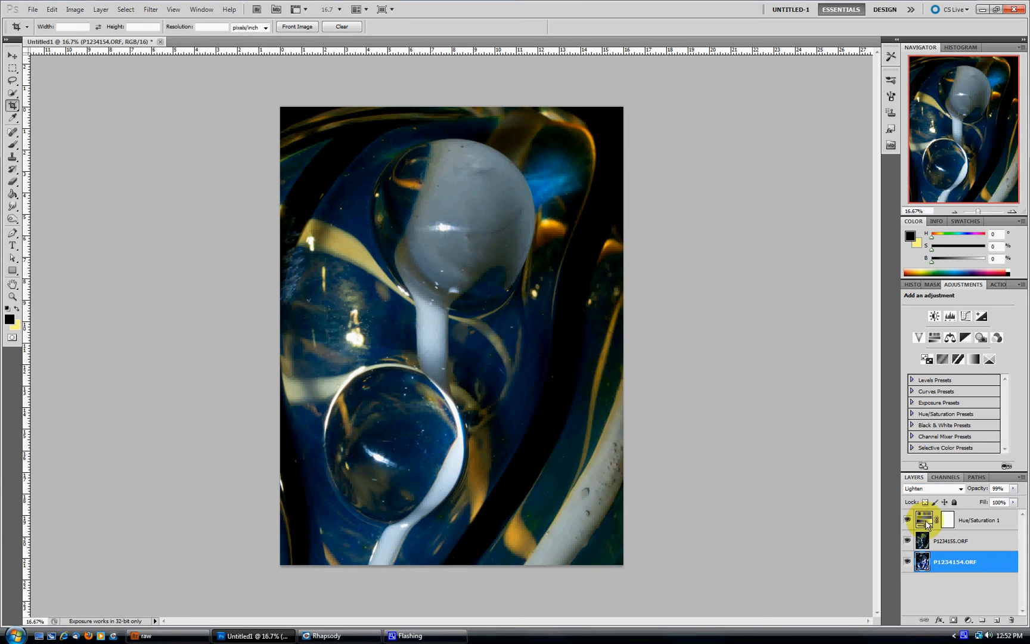
{"action": "left_click", "coordinate": [925, 520]}
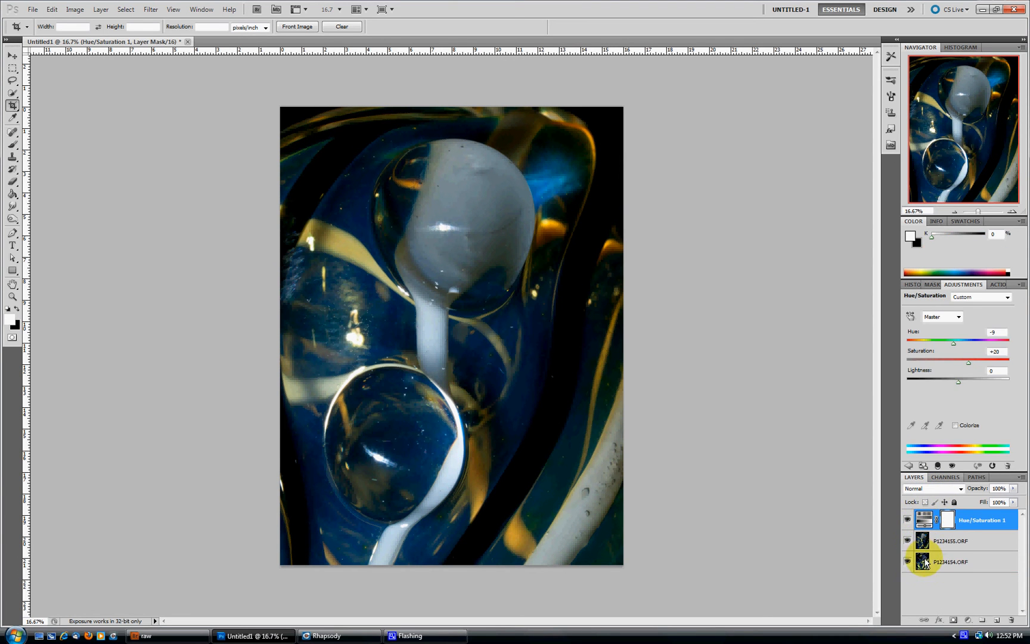
{"action": "left_click", "coordinate": [926, 562]}
{"action": "left_click", "coordinate": [958, 488]}
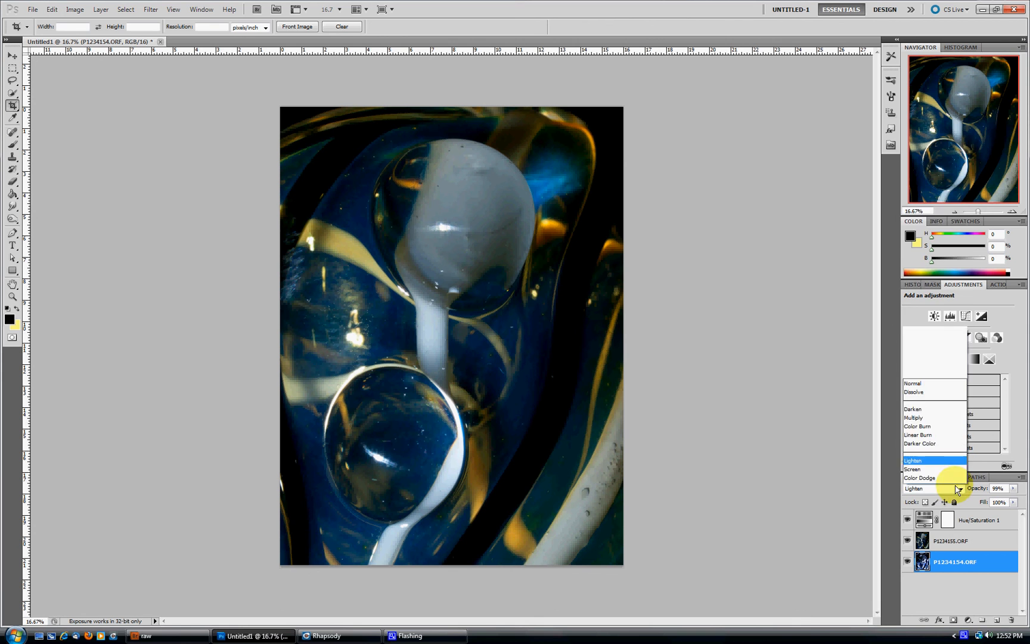
{"action": "left_click", "coordinate": [916, 211]}
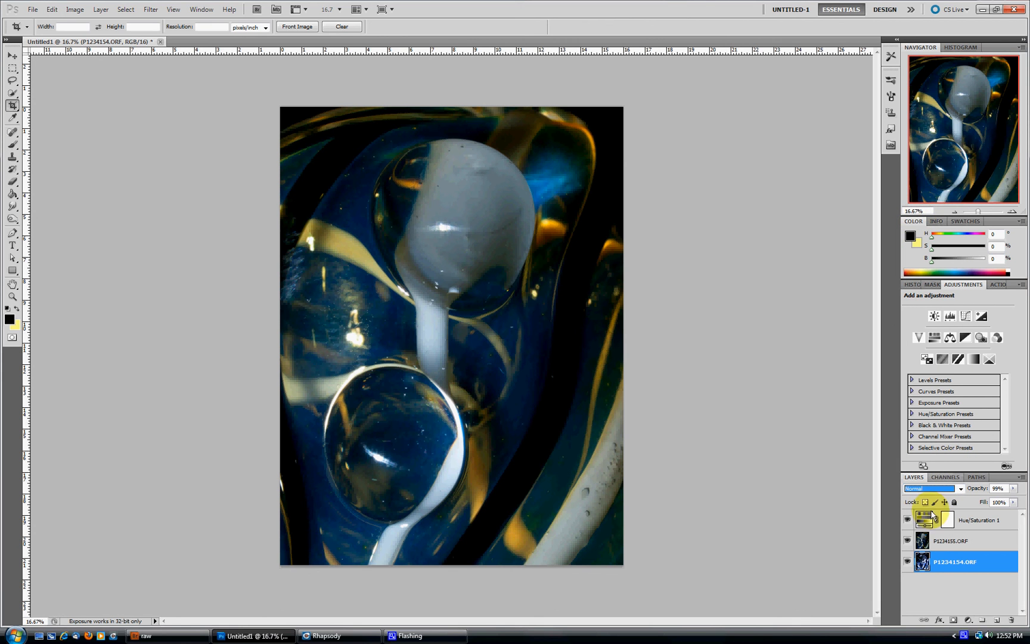
Clip the Hue/Saturation adjustment to the P1234155.ORF layer and set that photo layer's blend mode to Lighten.
{"action": "left_click", "coordinate": [924, 544]}
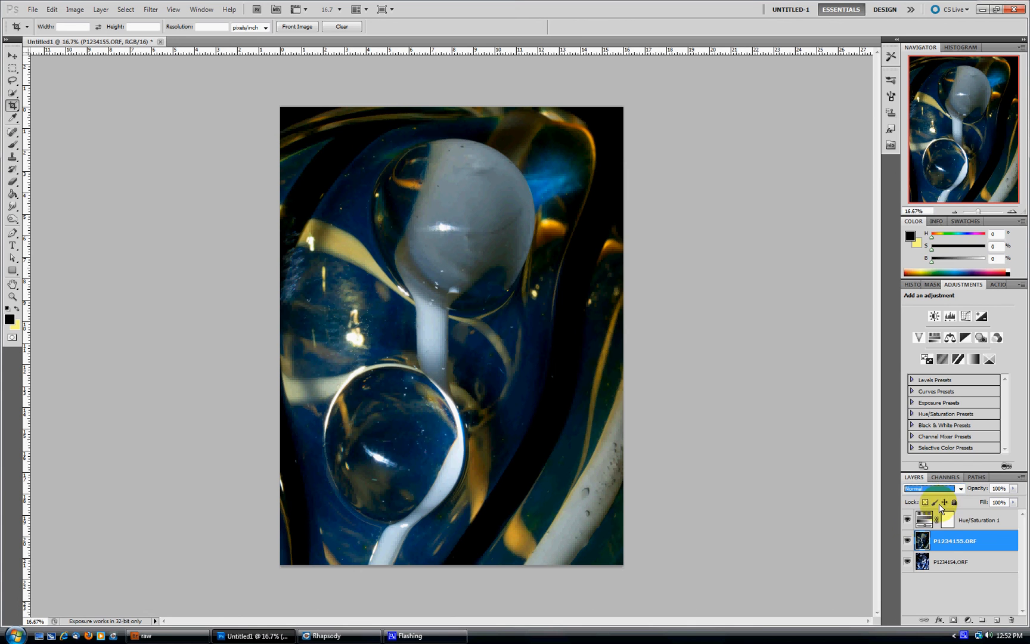
{"action": "left_click", "coordinate": [925, 522]}
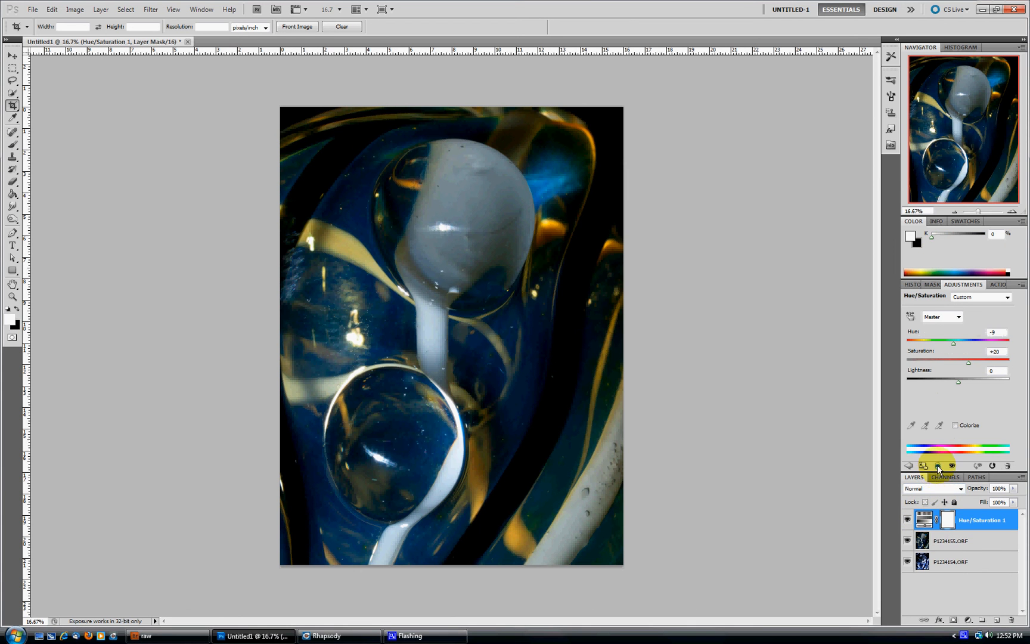
{"action": "left_click", "coordinate": [938, 466]}
{"action": "left_click", "coordinate": [928, 541]}
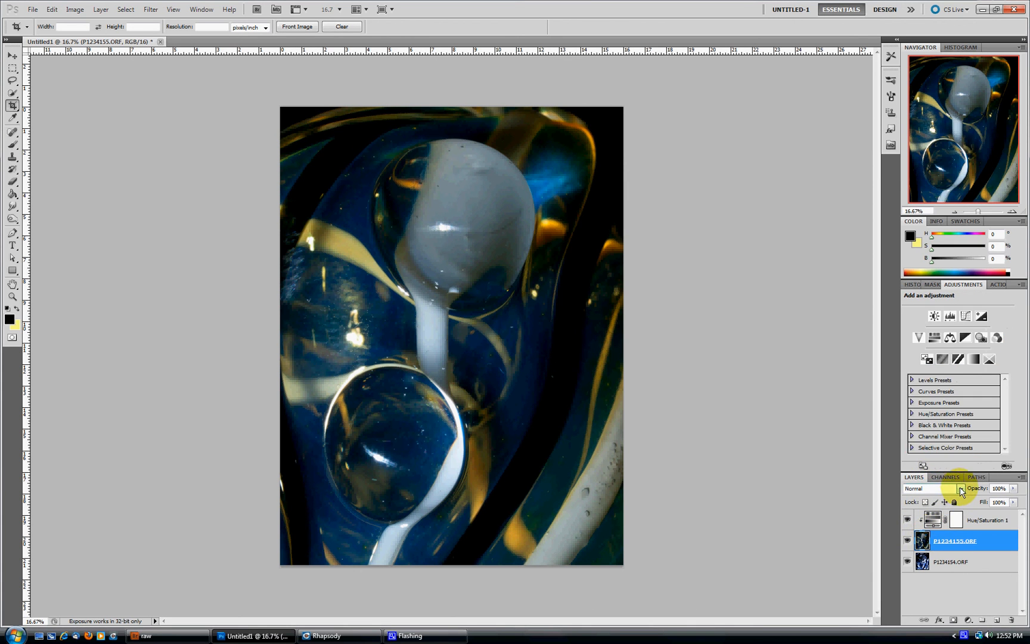
{"action": "left_click", "coordinate": [961, 489]}
{"action": "left_click", "coordinate": [923, 291]}
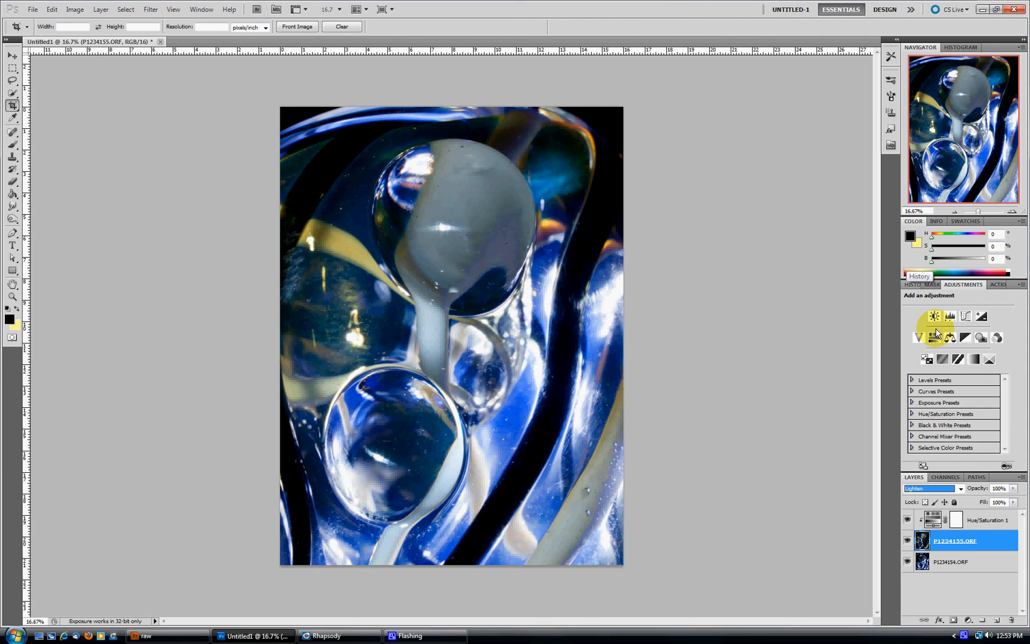
Compare earlier history states and revert the document to the Modify Hue/Saturation Layer state, before the layers were reordered.
{"action": "left_click", "coordinate": [912, 285]}
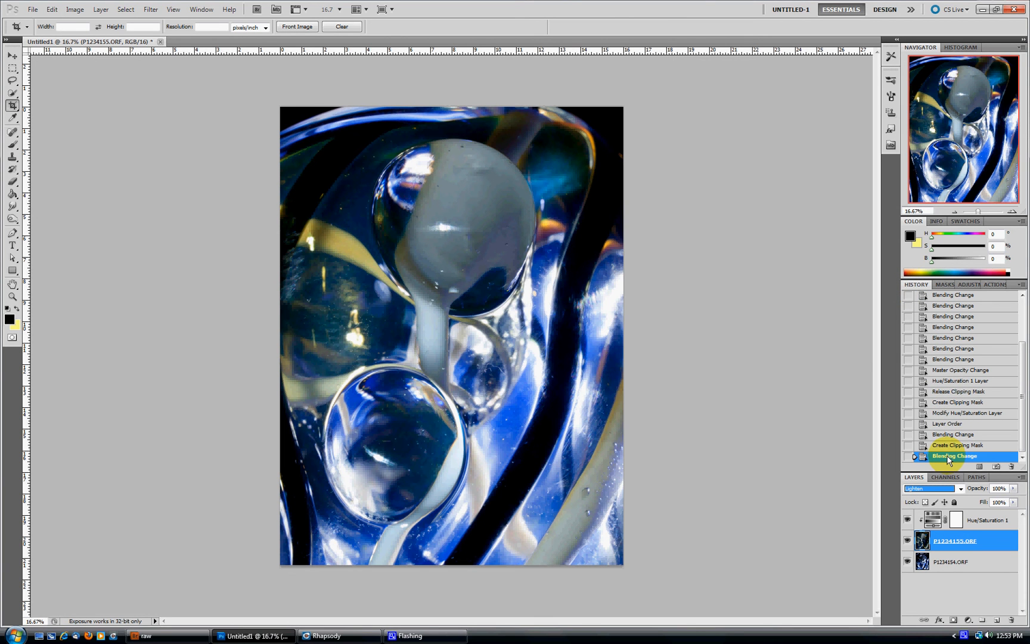
{"action": "left_click", "coordinate": [953, 414]}
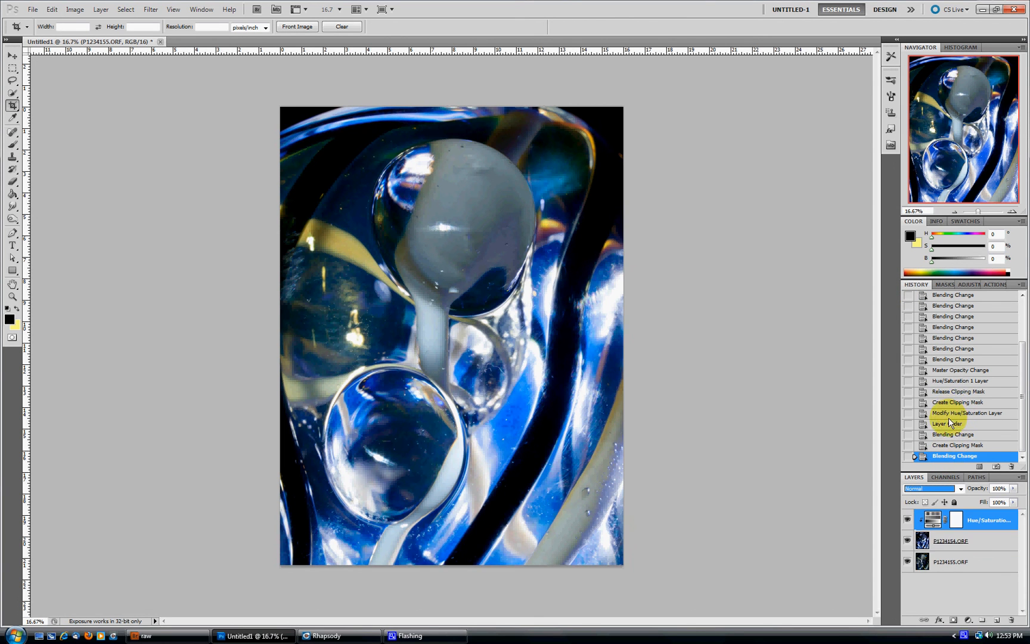
{"action": "left_click", "coordinate": [953, 455]}
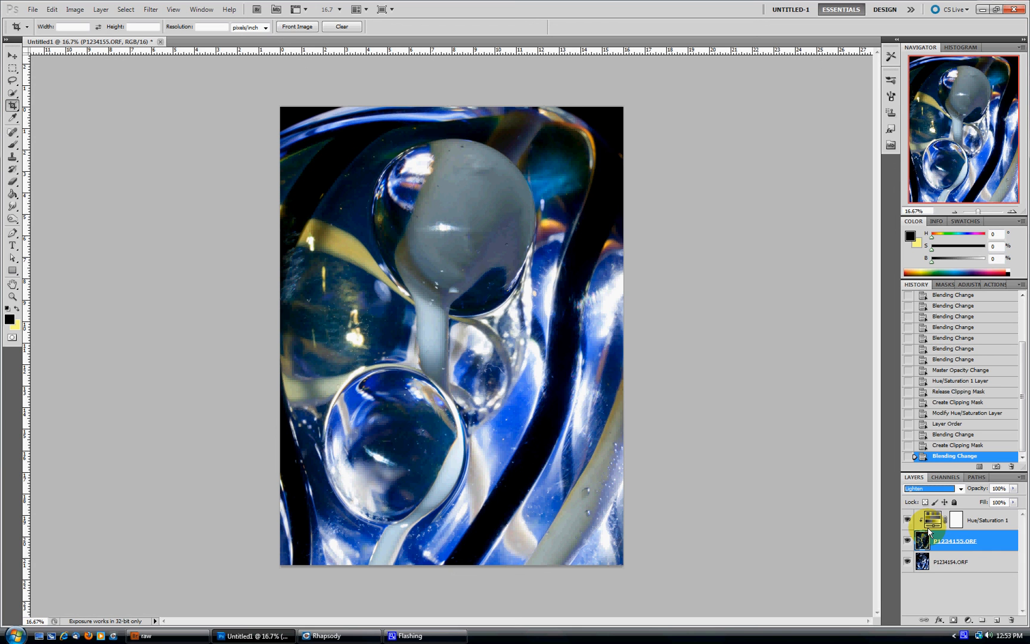
{"action": "left_click", "coordinate": [952, 424]}
{"action": "left_click", "coordinate": [954, 413]}
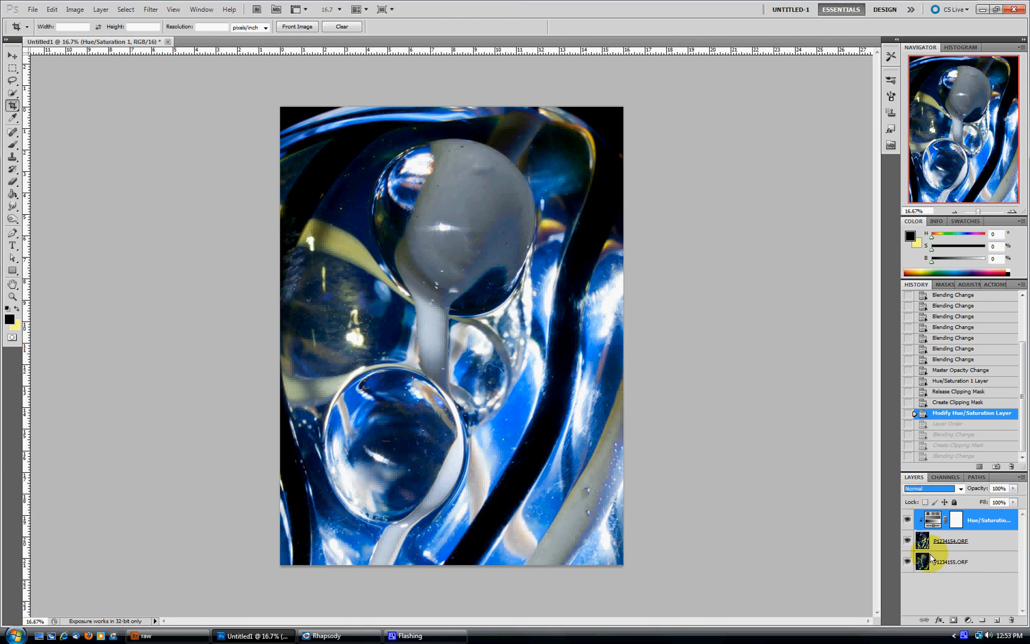
Add a second Hue/Saturation adjustment layer clipped to the P1234155.ORF layer.
{"action": "left_click", "coordinate": [933, 570]}
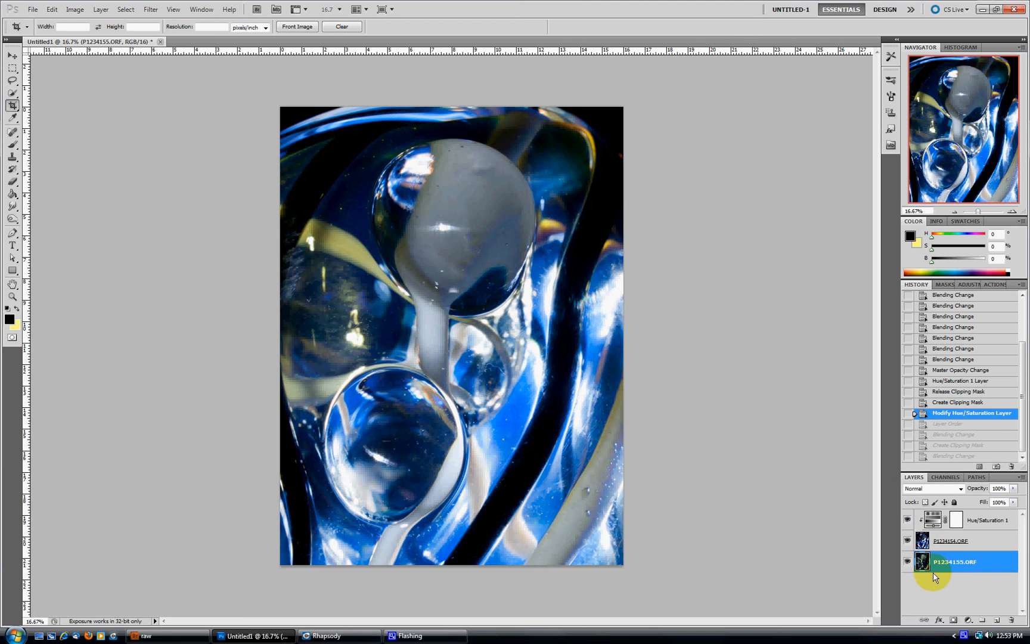
{"action": "left_click", "coordinate": [968, 621]}
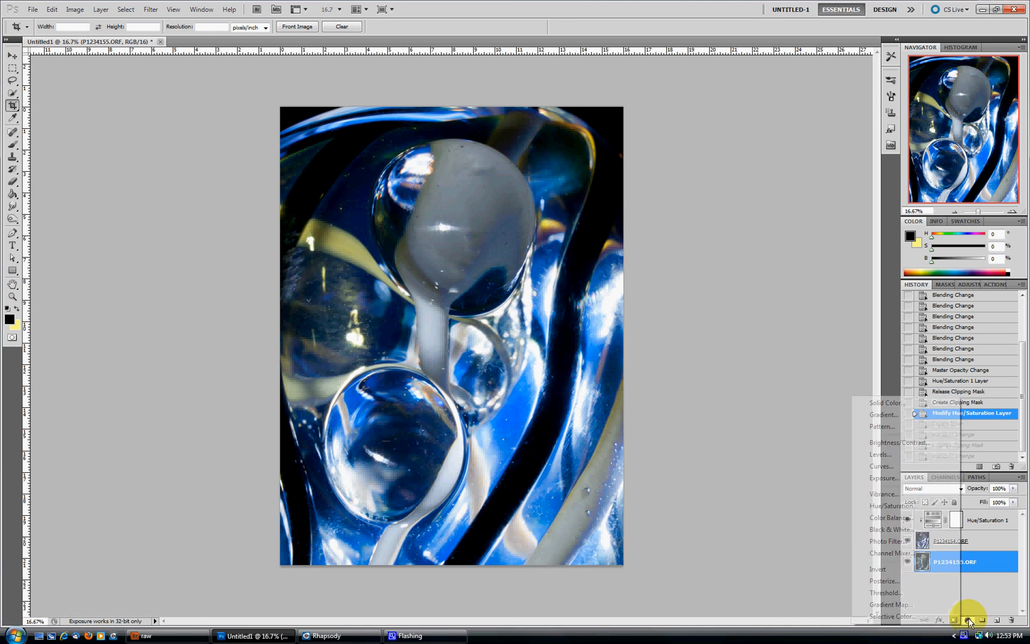
{"action": "left_click", "coordinate": [897, 507]}
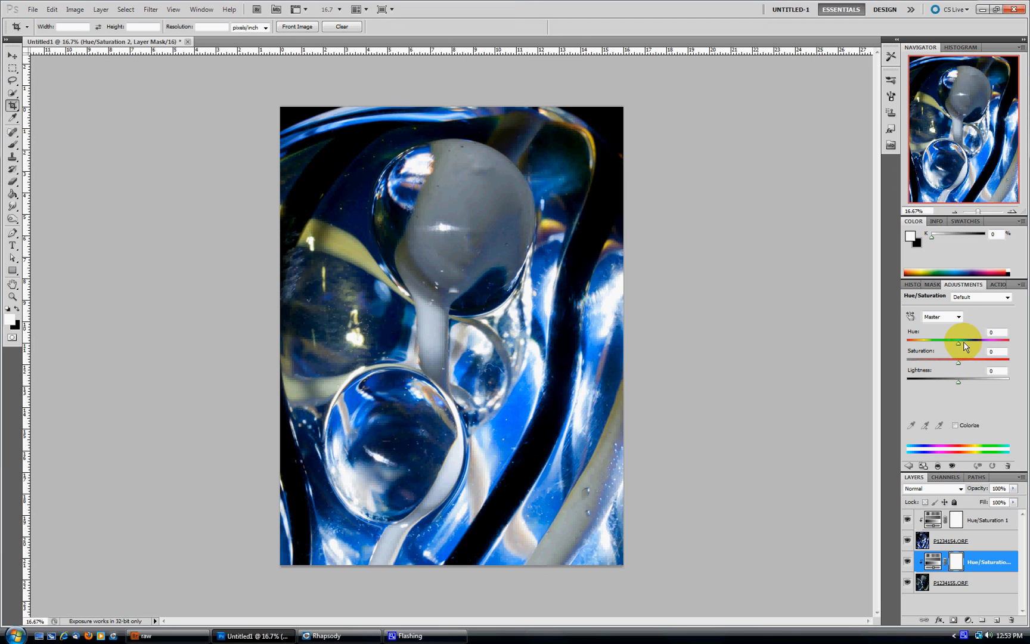
Try strong color shifts in the P1234155.ORF layer's Hue/Saturation adjustment, ending with hue at -180 and saturation at +63.
{"action": "left_click_drag", "start_coordinate": [965, 344], "coordinate": [990, 361]}
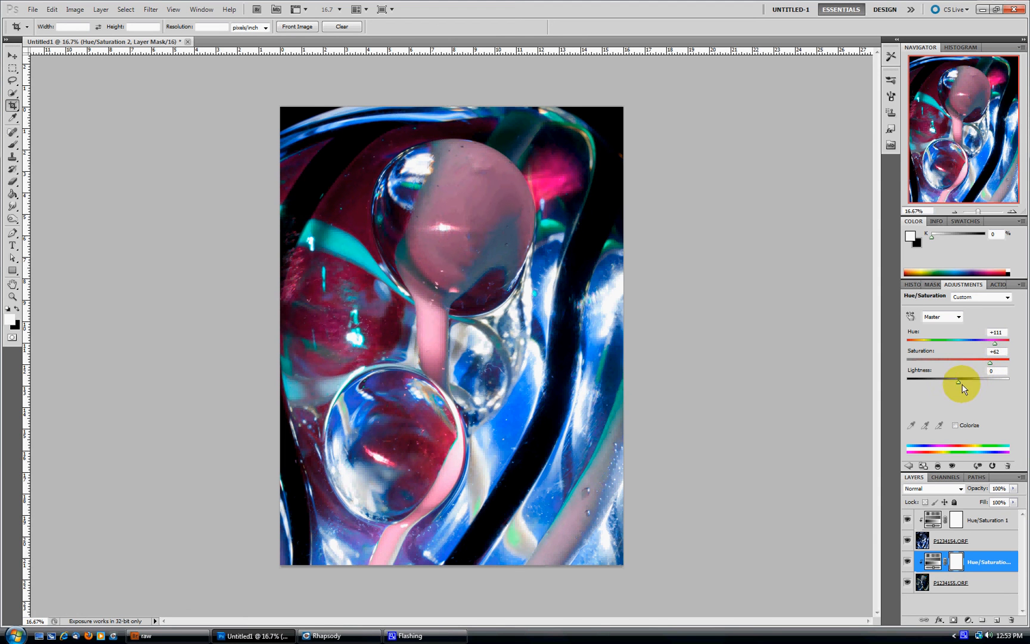
{"action": "left_click_drag", "start_coordinate": [996, 344], "coordinate": [903, 352]}
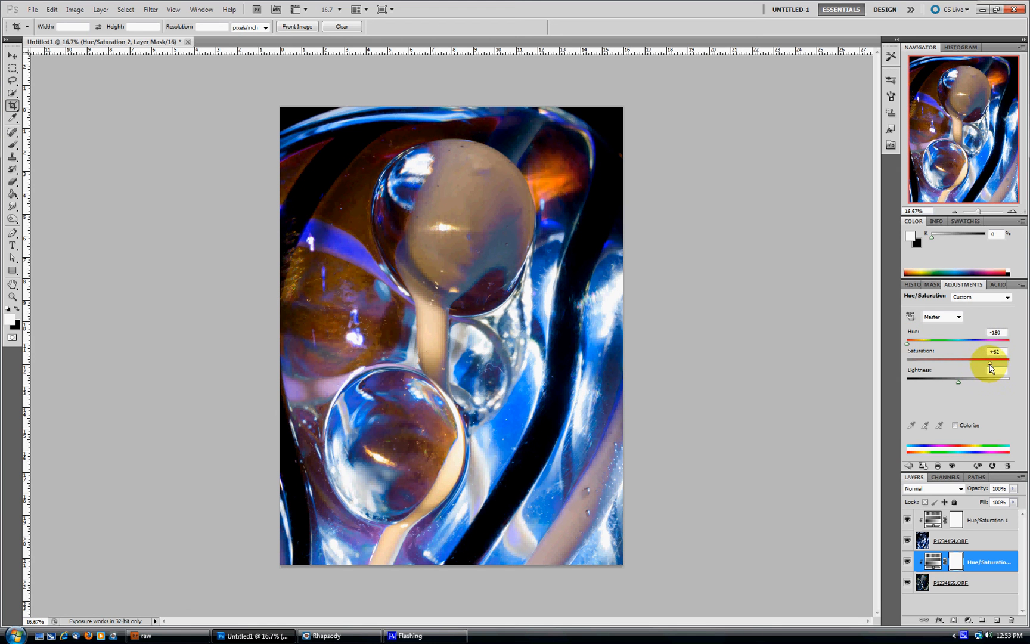
{"action": "mouse_move", "coordinate": [991, 369]}
{"action": "left_mouse_down"}
{"action": "mouse_move", "coordinate": [959, 365]}
{"action": "mouse_move", "coordinate": [1018, 363]}
{"action": "mouse_move", "coordinate": [1000, 363]}
{"action": "left_mouse_up"}
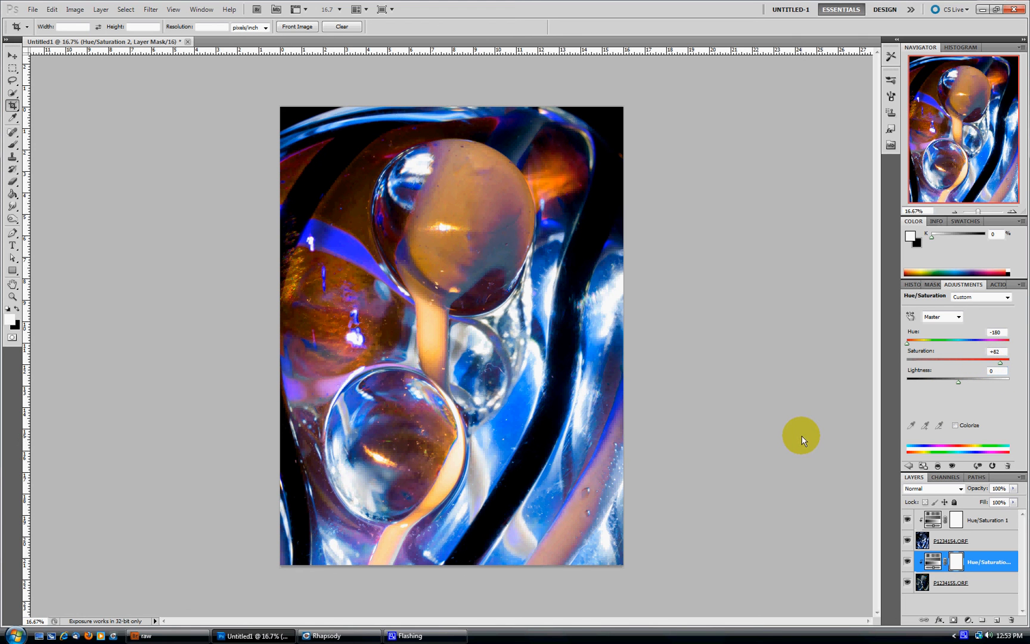
{"action": "left_click_drag", "start_coordinate": [1000, 362], "coordinate": [991, 365]}
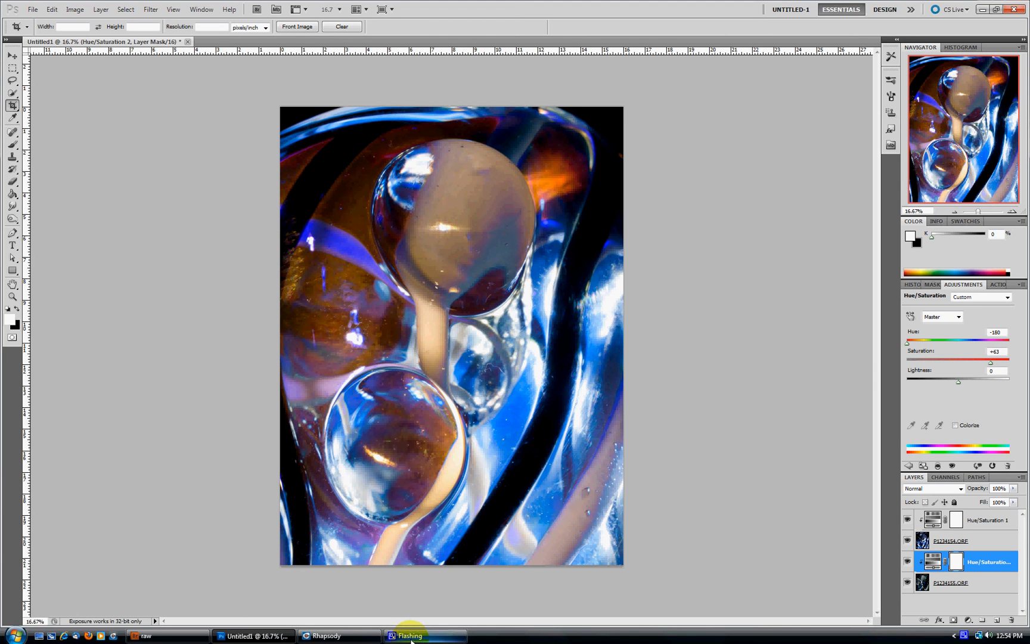
Minimize the Rhapsody, Photoshop and Bridge windows to reveal the desktop.
{"action": "left_click", "coordinate": [344, 632]}
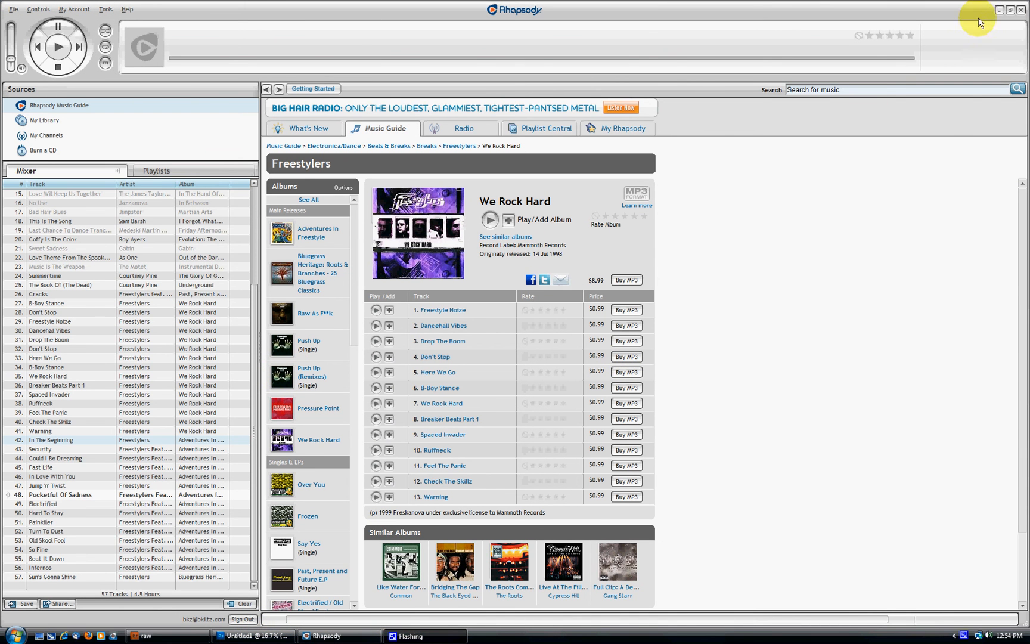
{"action": "left_click", "coordinate": [1000, 9]}
{"action": "left_click", "coordinate": [988, 10]}
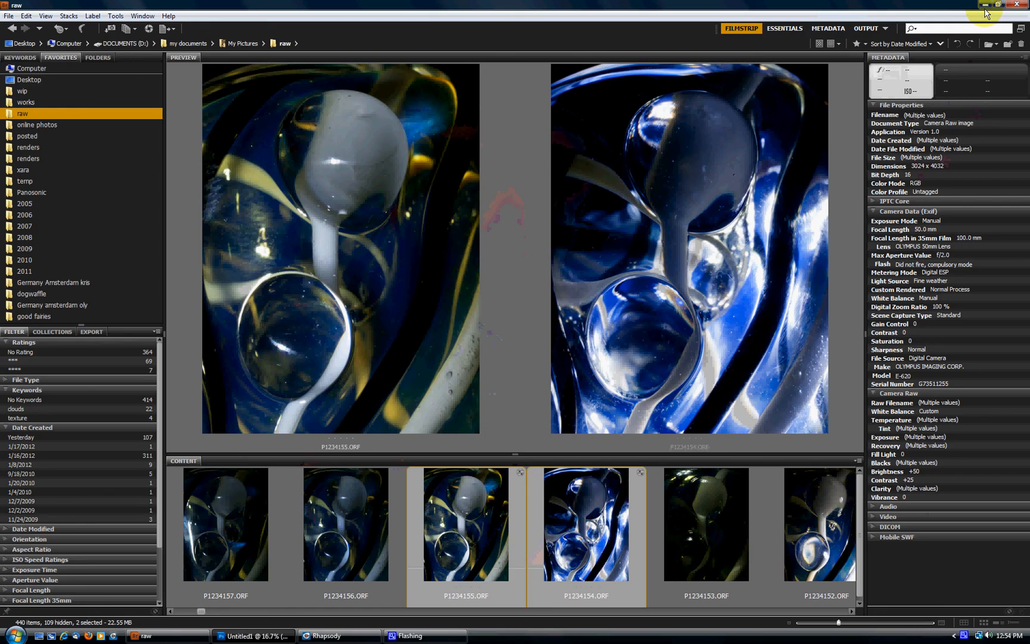
{"action": "left_click", "coordinate": [985, 7]}
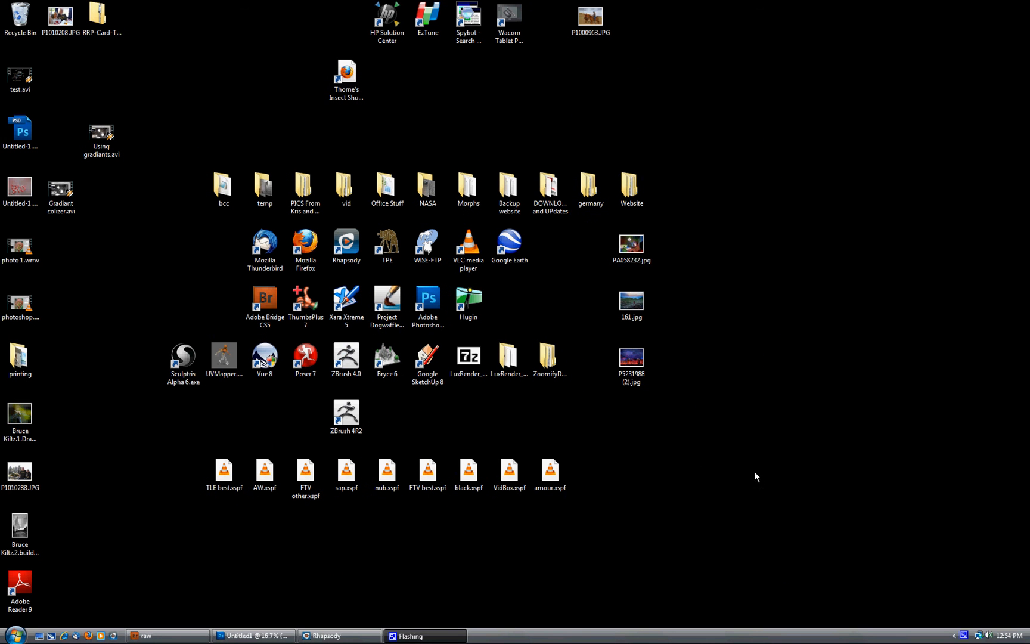